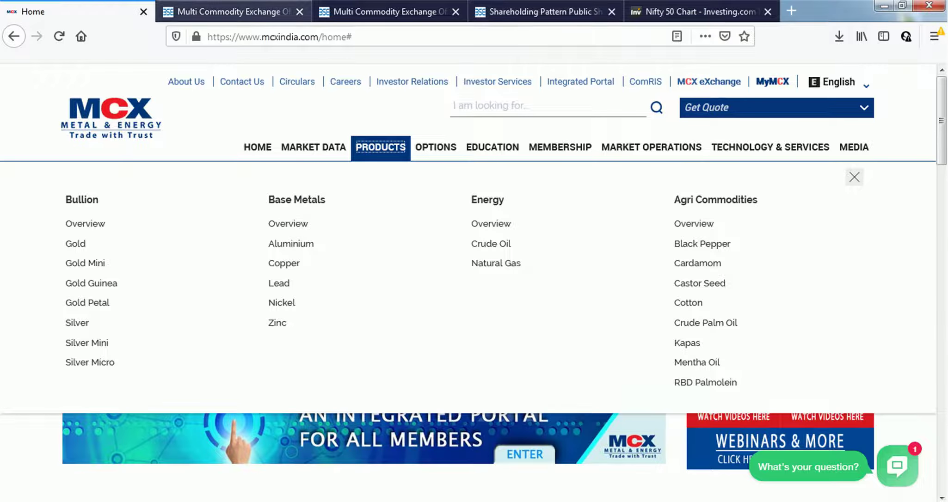
Open the BSE quote page for Multi Commodity Exchange of India and examine the share price and the 52-week high and low
click(229, 11)
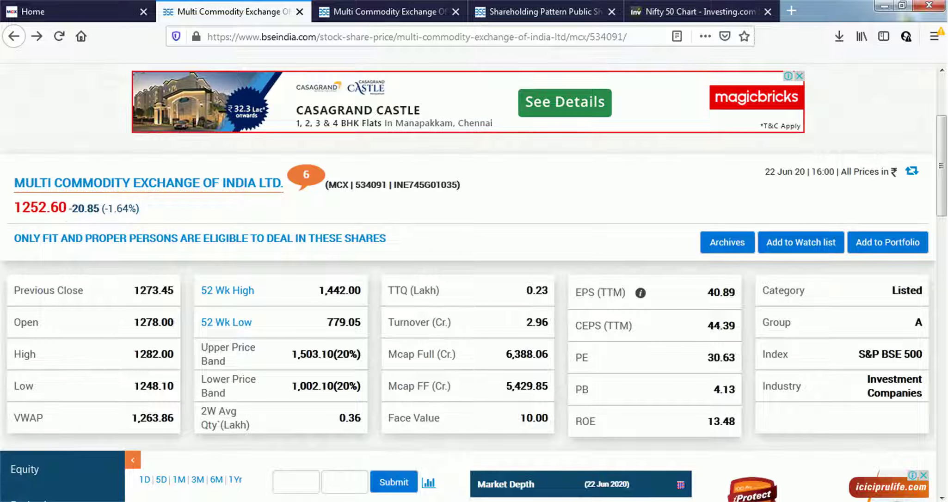
drag(50, 208, 67, 208)
click(58, 208)
drag(319, 291, 345, 290)
click(338, 290)
drag(327, 322, 348, 323)
Examine the EPS, PE and PB ratios on the stock quote page
drag(707, 292, 735, 292)
click(736, 292)
double_click(718, 359)
click(719, 360)
drag(714, 390, 723, 389)
click(720, 389)
Show the company's corporate actions with its dividend history and review them alongside the key quote figures
scroll(474, 277, down, 5)
scroll(474, 278, down, 4)
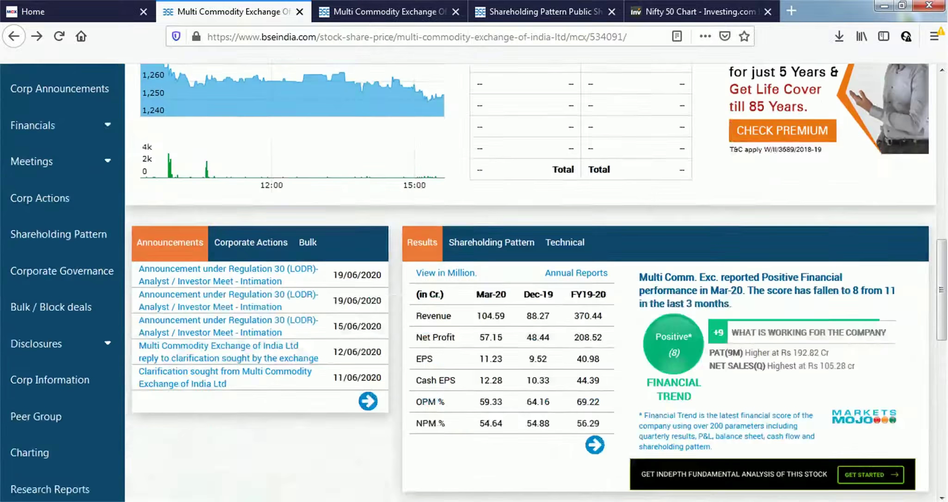
click(251, 236)
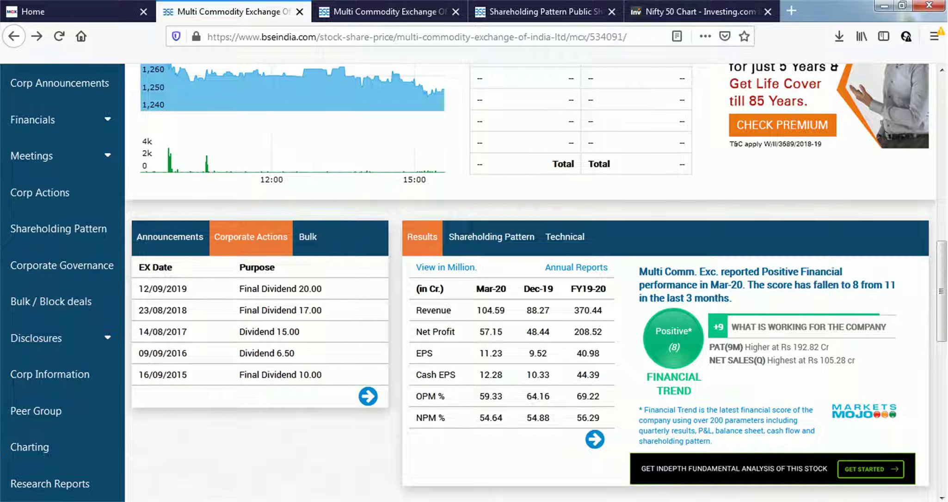
scroll(474, 282, up, 10)
scroll(474, 282, down, 8)
scroll(474, 282, up, 5)
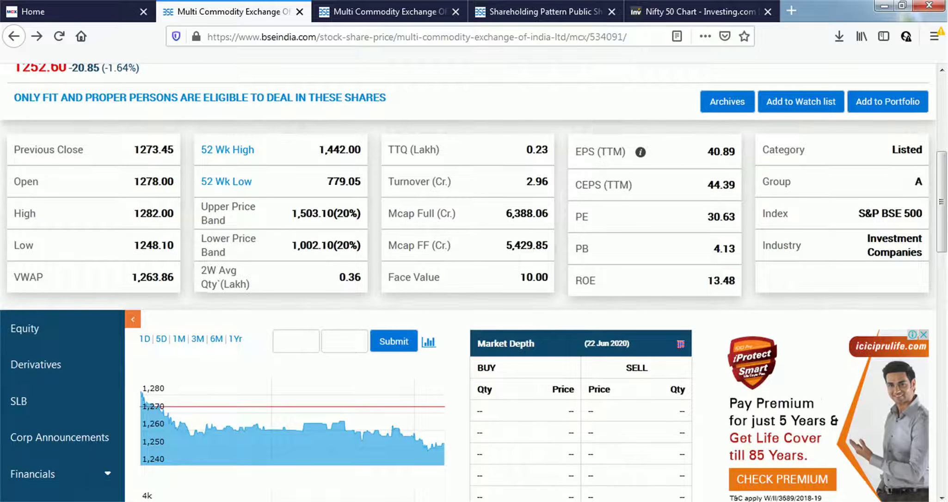
scroll(475, 282, up, 2)
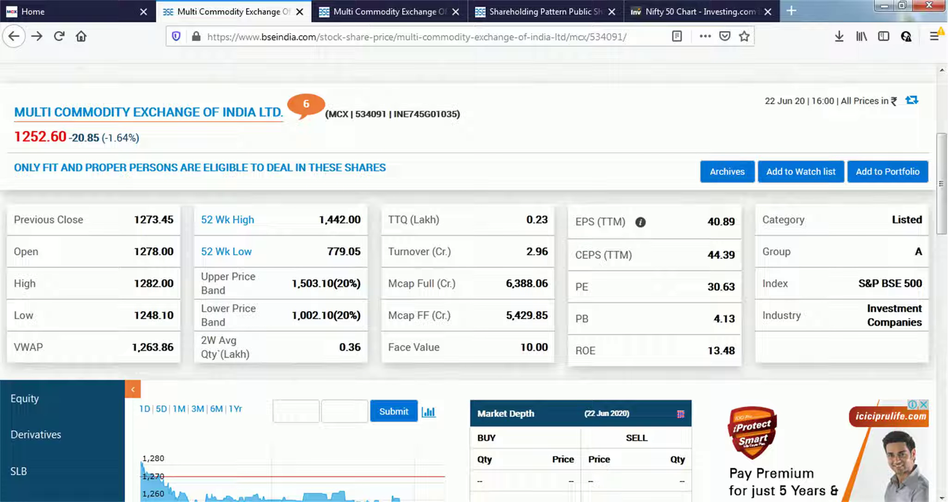
scroll(474, 282, down, 7)
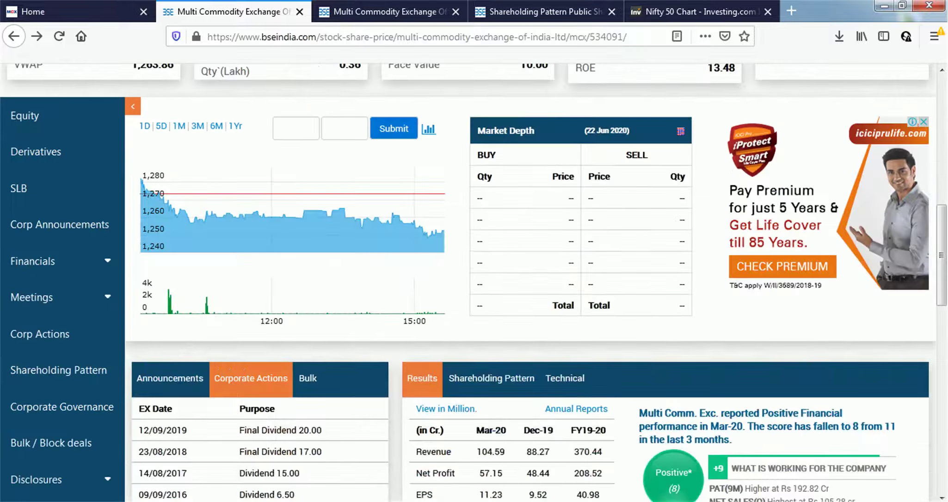
Open the public shareholder statement and examine the mutual funds' shareholding percentage
key(ctrl+Tab)
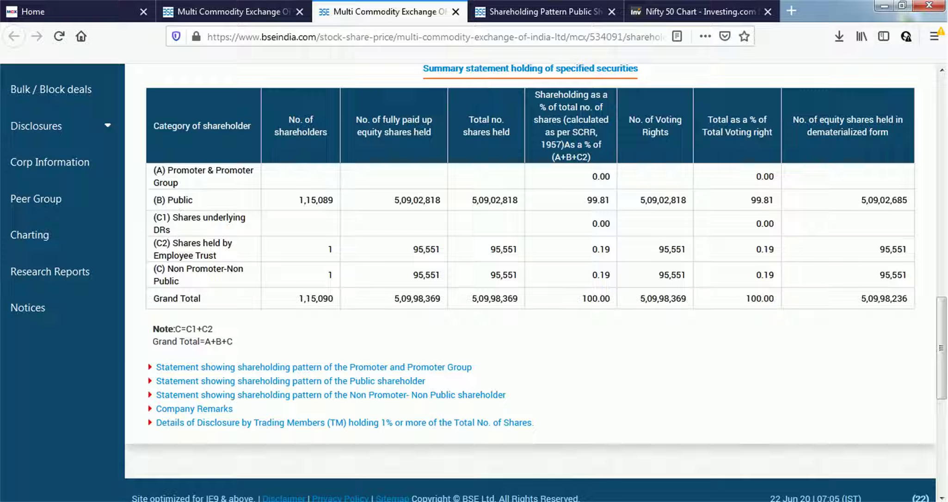
key(ctrl+Tab)
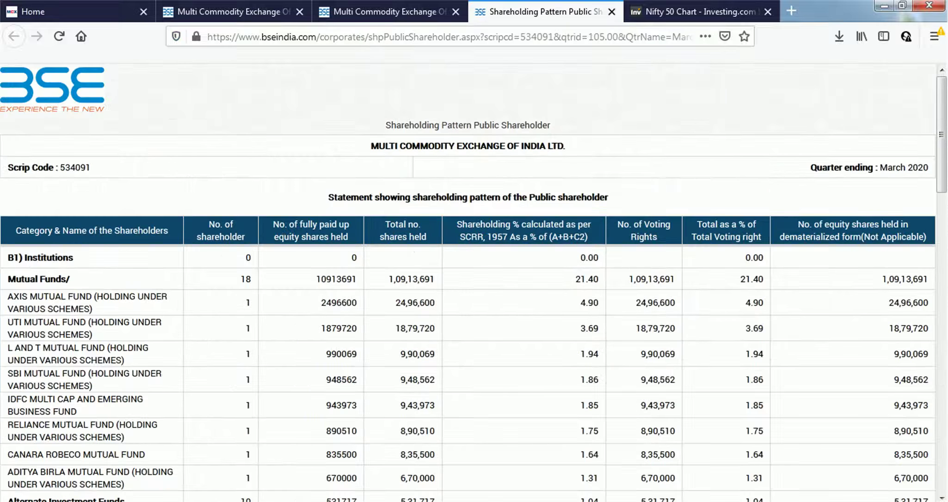
scroll(474, 282, down, 3)
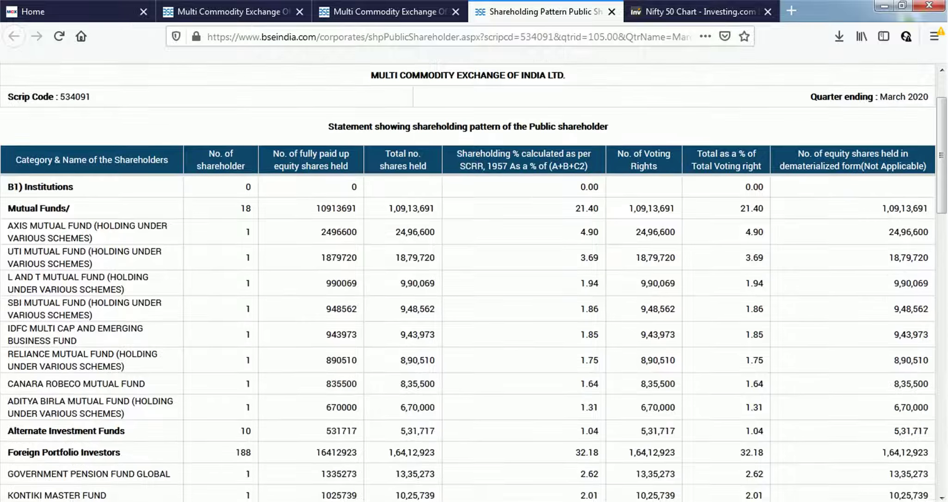
drag(586, 209, 575, 208)
scroll(474, 282, down, 5)
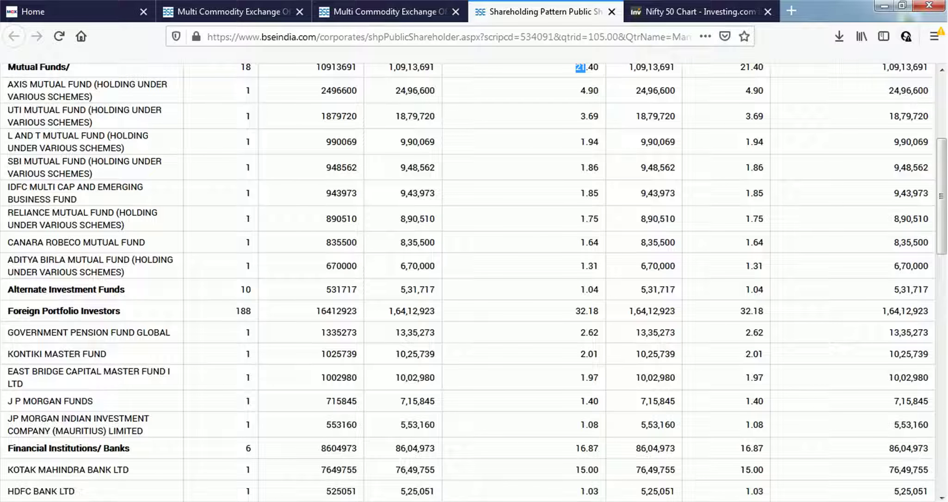
Examine the number and percentage of foreign portfolio investors, and the largest individual shareholder's percentage
drag(234, 311, 252, 311)
drag(575, 311, 588, 310)
scroll(467, 278, down, 5)
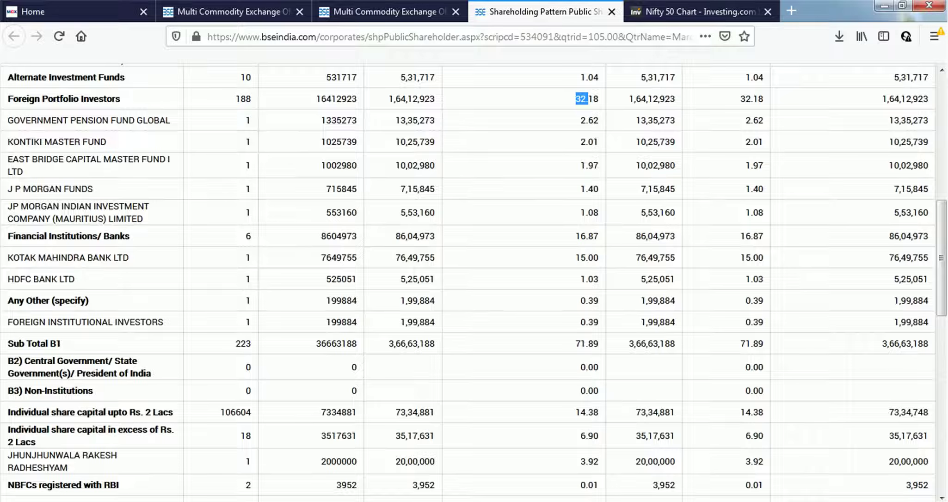
scroll(468, 277, down, 5)
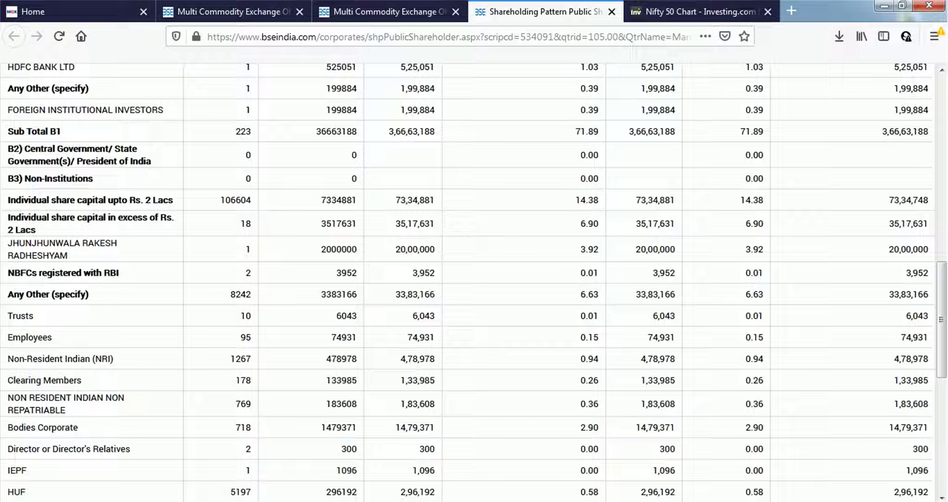
drag(599, 250, 586, 250)
click(592, 249)
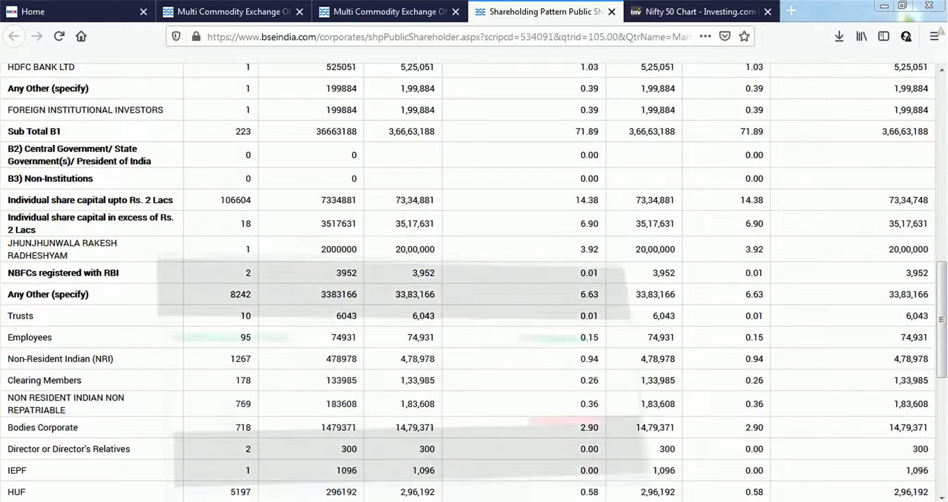
Switch to the MCX workbook in Excel and view the Profit & Loss account heading on the Balance Sheet worksheet
key(alt+Tab)
click(133, 160)
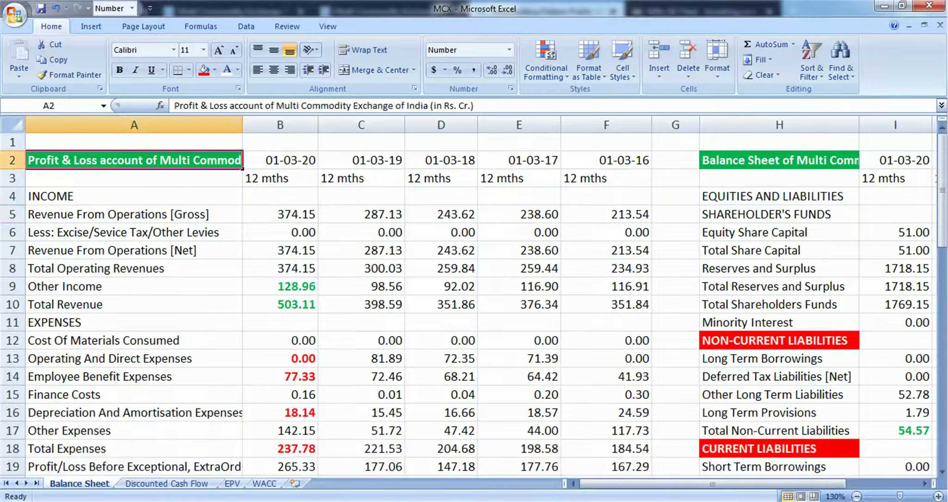
right_click(116, 160)
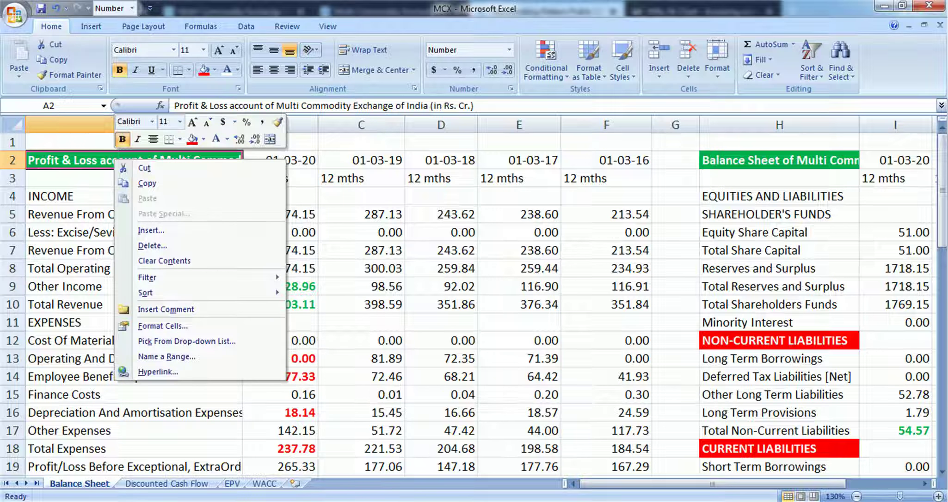
right_click(93, 161)
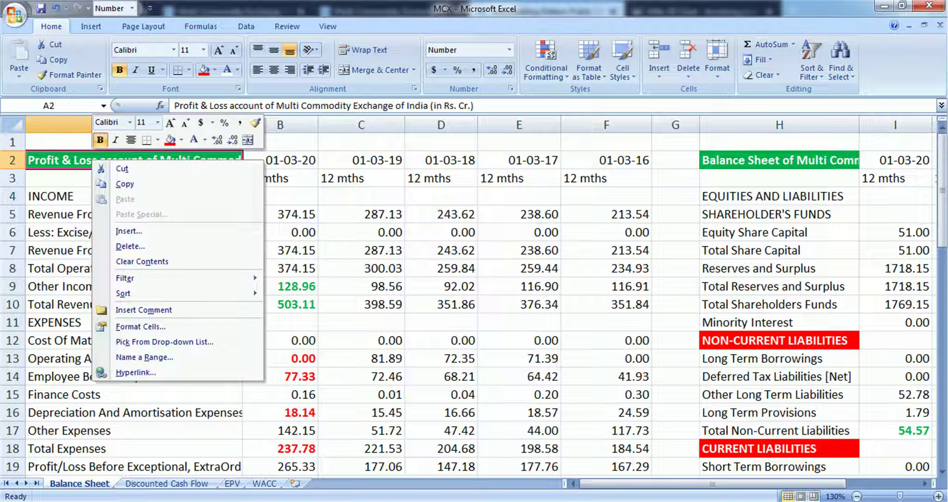
key(Escape)
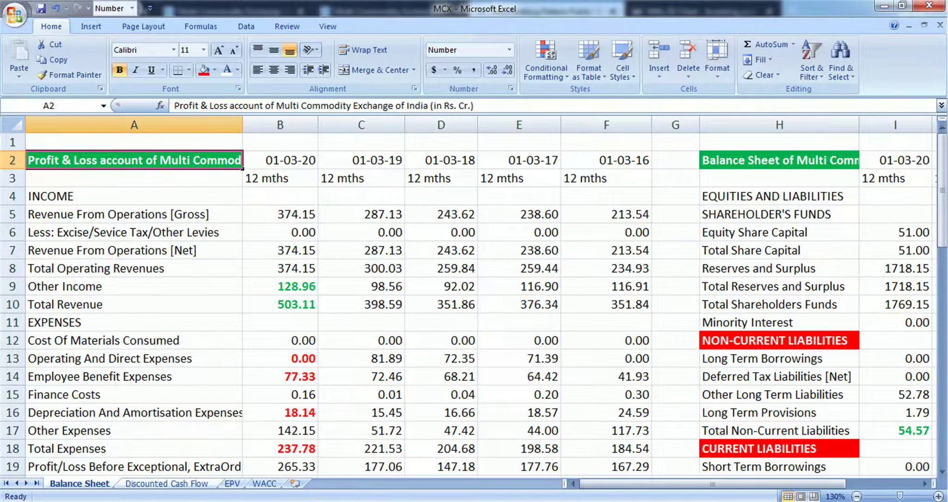
On the Discounted Cash Flow worksheet, examine the company name, CMP, number of shares and market cap cells
click(166, 484)
click(301, 201)
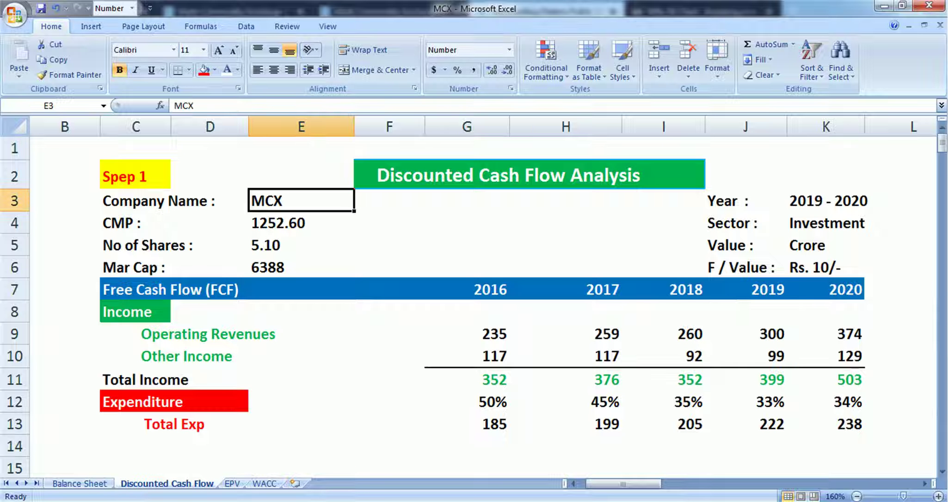
click(301, 223)
click(301, 245)
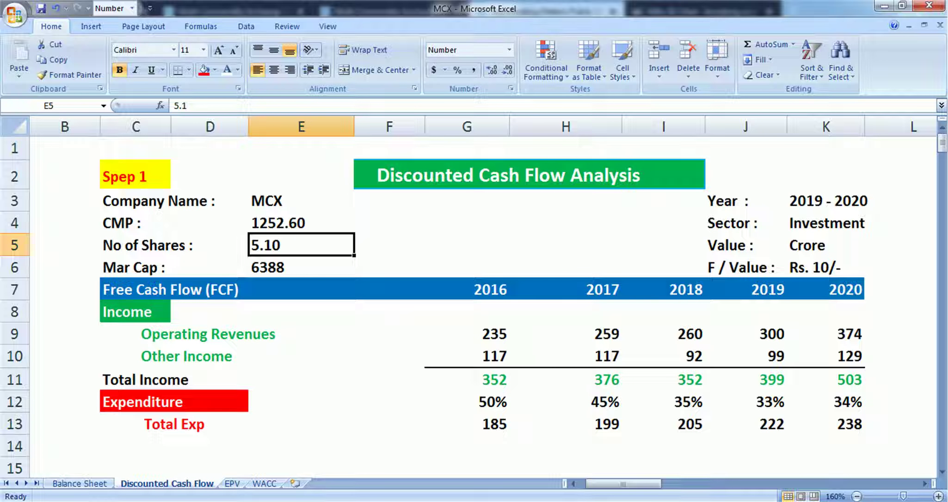
click(301, 267)
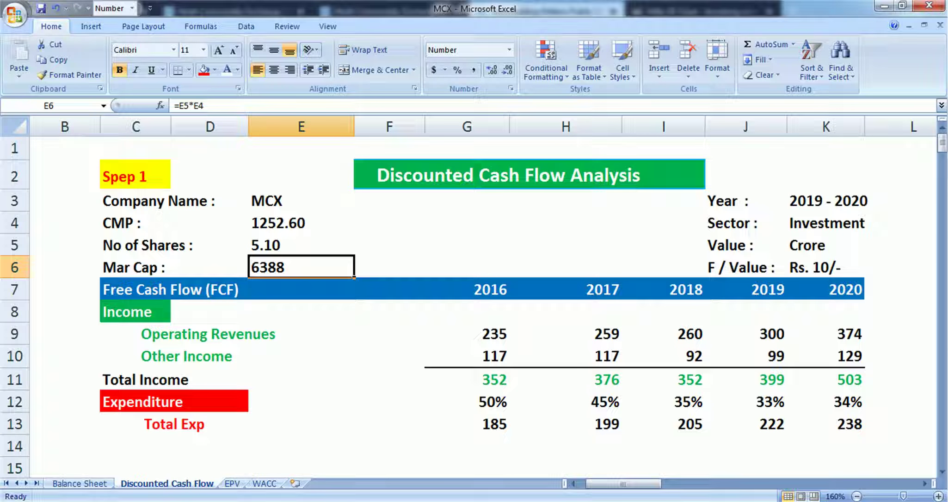
Switch to the BSE quote page in Firefox and check the company's full market cap against the workbook's figure
click(79, 484)
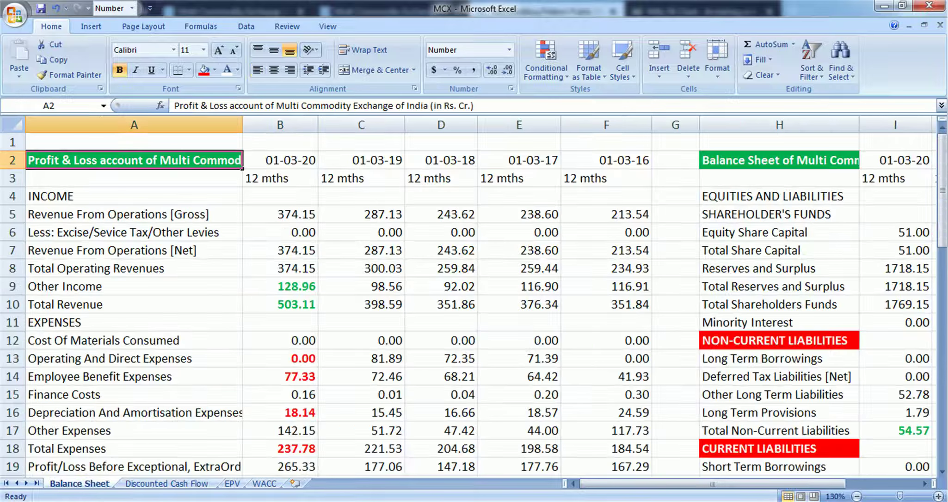
click(167, 484)
key(alt+Tab)
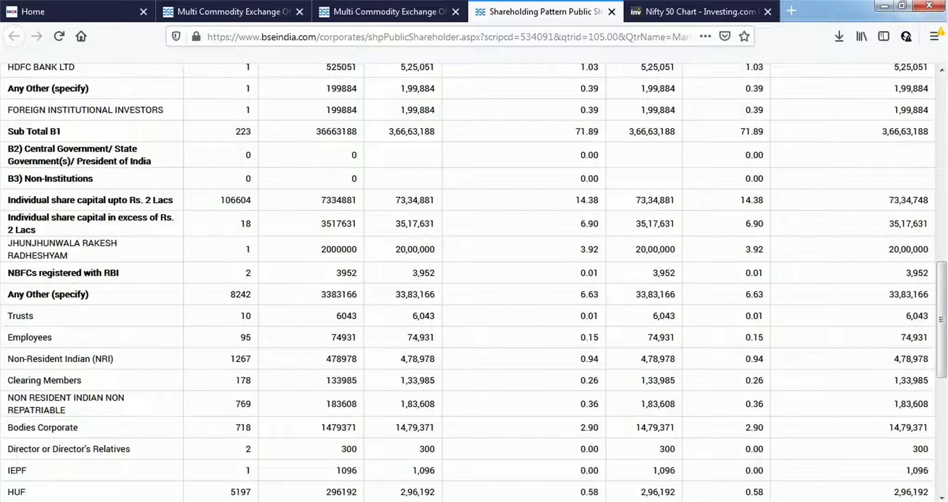
click(74, 11)
click(231, 11)
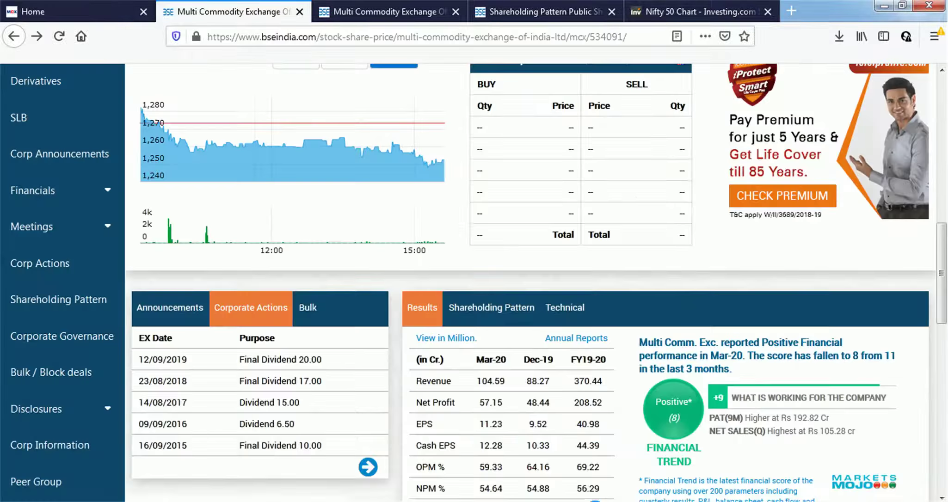
scroll(468, 282, up, 6)
drag(512, 354, 521, 355)
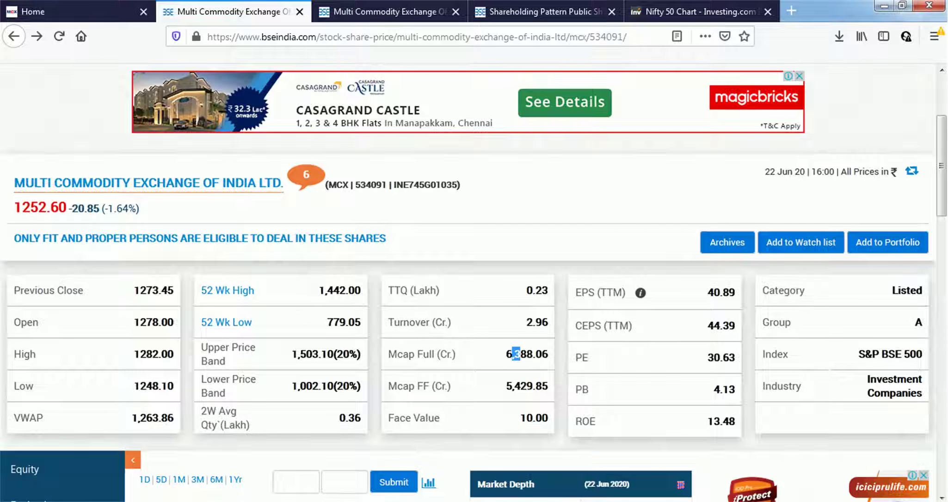
Return to the Excel workbook and examine the 2020 operating revenues and other income on the Discounted Cash Flow worksheet
key(alt+Tab)
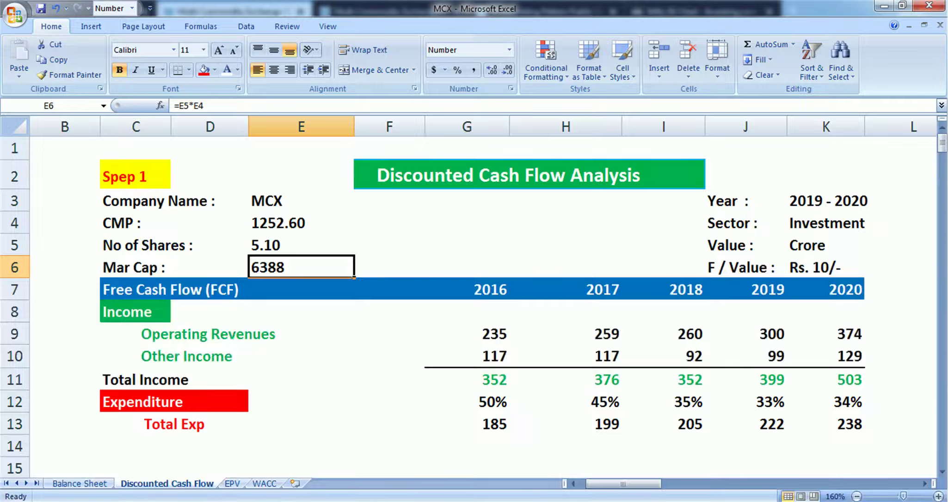
click(826, 267)
click(826, 289)
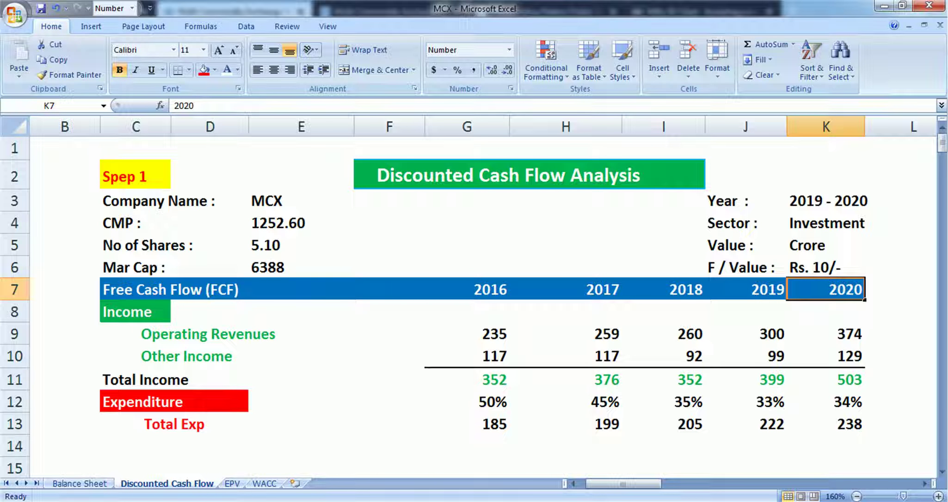
click(826, 334)
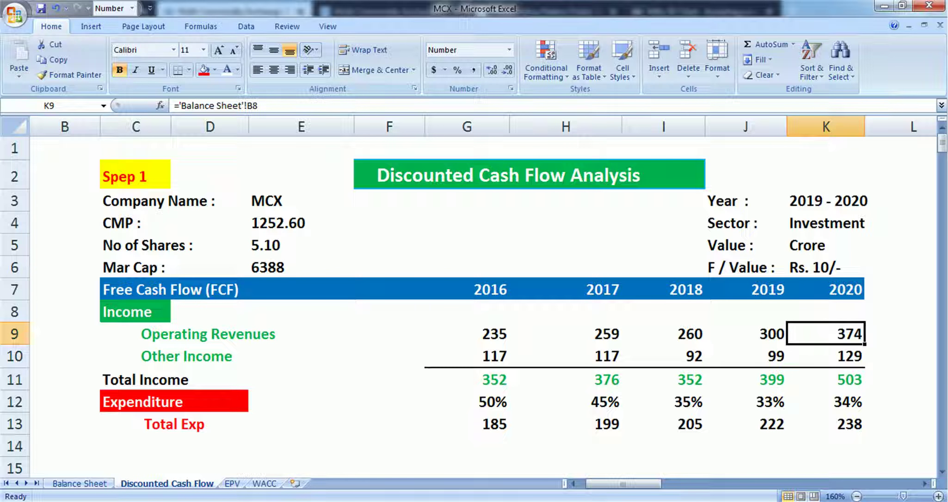
click(826, 356)
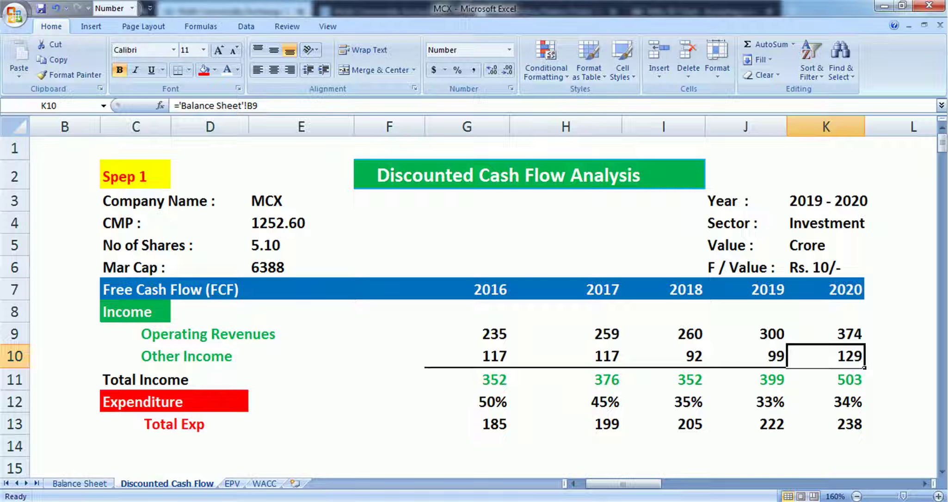
Switch to the 2018 - 2019.pdf annual report in Acrobat Reader and examine the transaction, membership admission and terminal fee revenues for March 2019
key(alt+Tab)
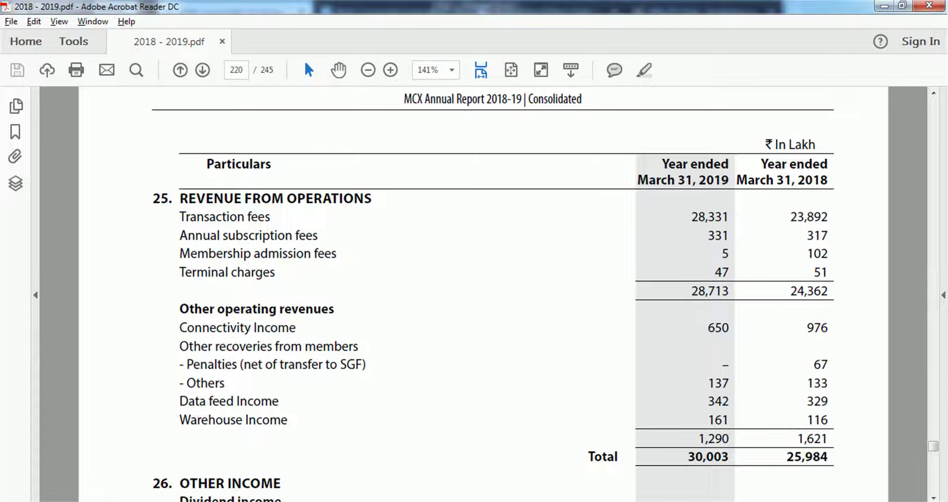
drag(204, 217, 229, 217)
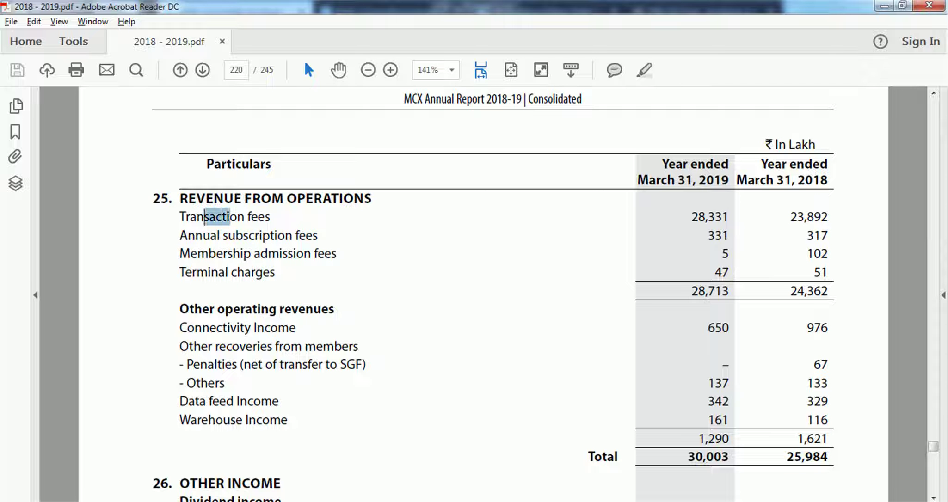
click(209, 217)
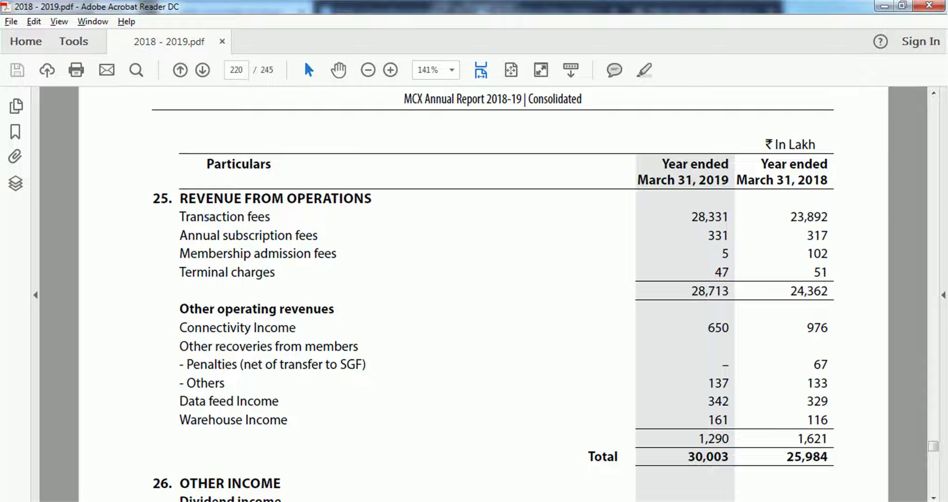
drag(691, 217, 715, 217)
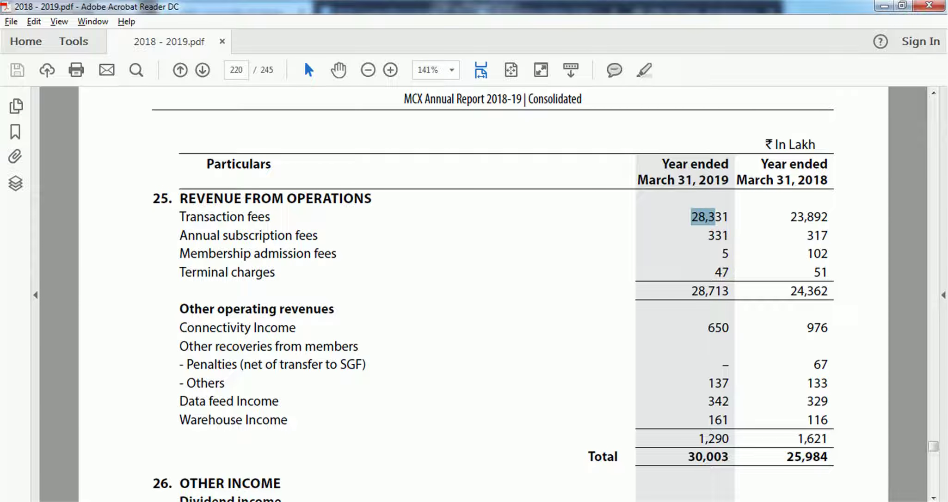
click(723, 254)
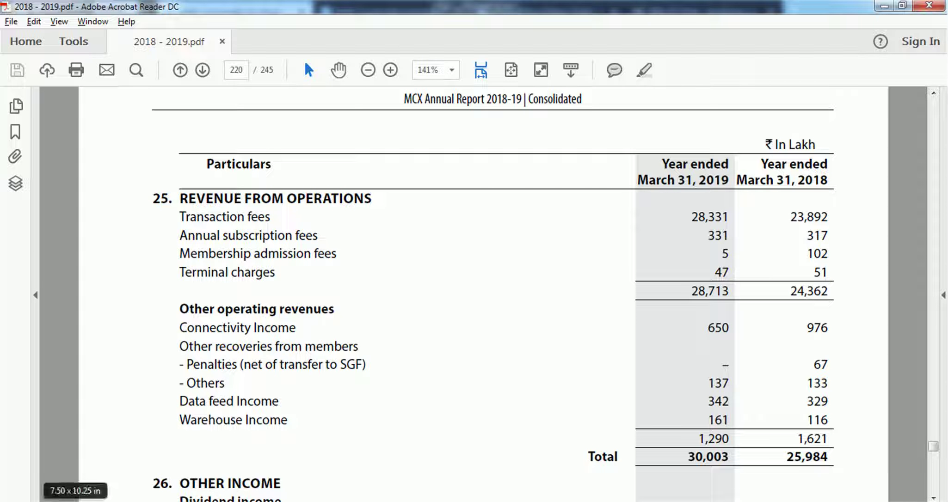
double_click(722, 273)
click(722, 272)
Switch back to the MCX website in Firefox and load its home page
key(alt+Tab)
click(74, 12)
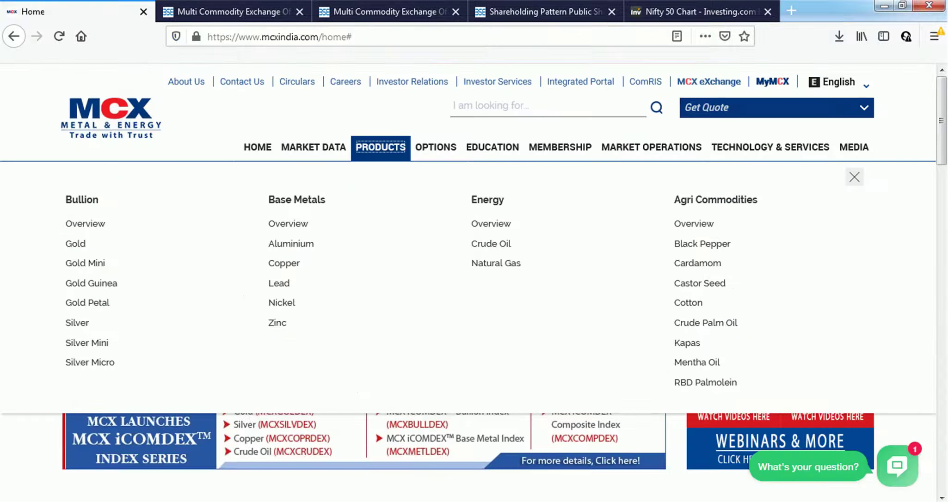
click(258, 147)
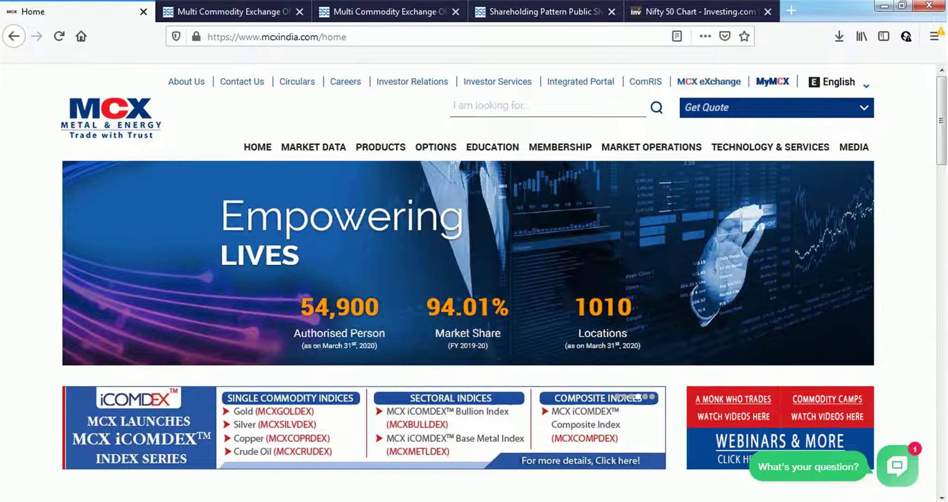
Switch to the 2018 - 2019.pdf annual report in Acrobat Reader and examine the connectivity and data feed income for March 2019
key(alt+Tab)
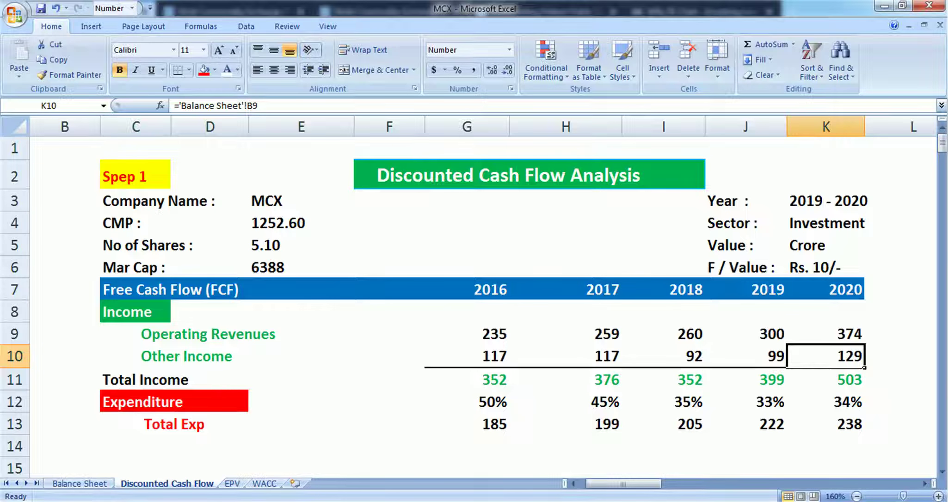
key(alt+Tab)
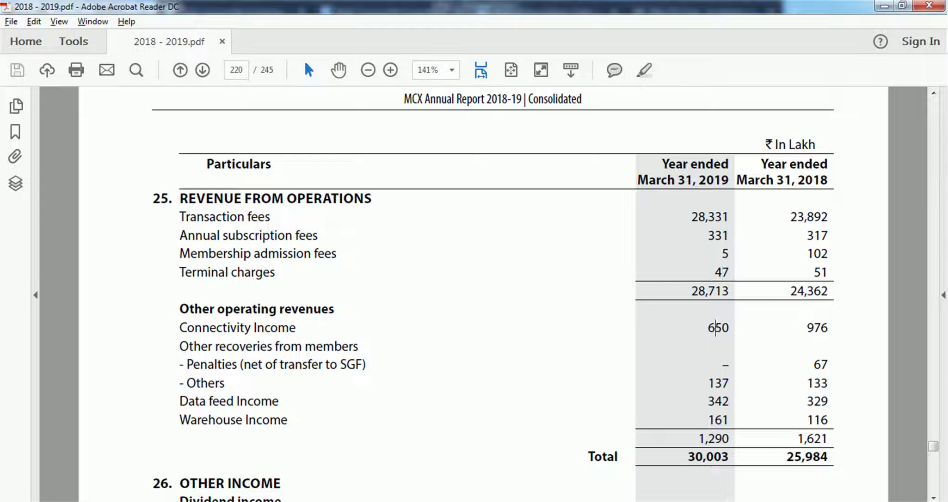
drag(716, 328, 729, 328)
click(730, 328)
drag(185, 383, 234, 402)
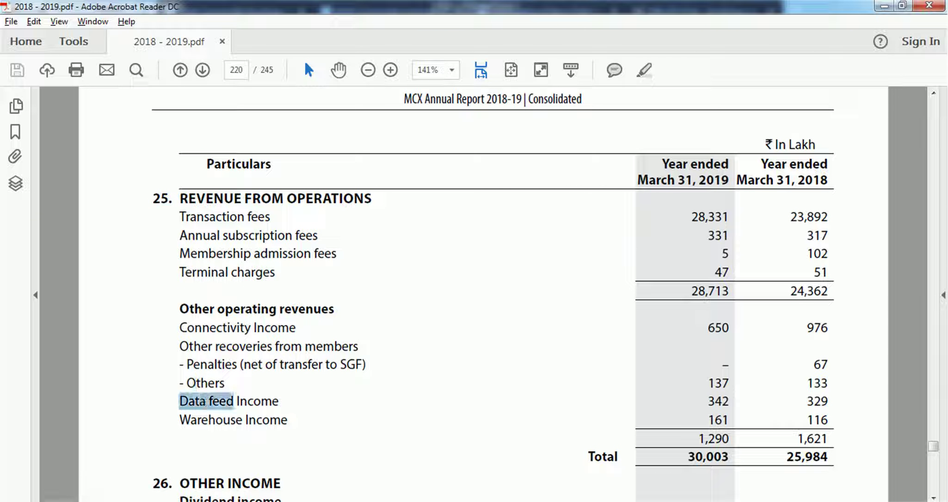
click(227, 401)
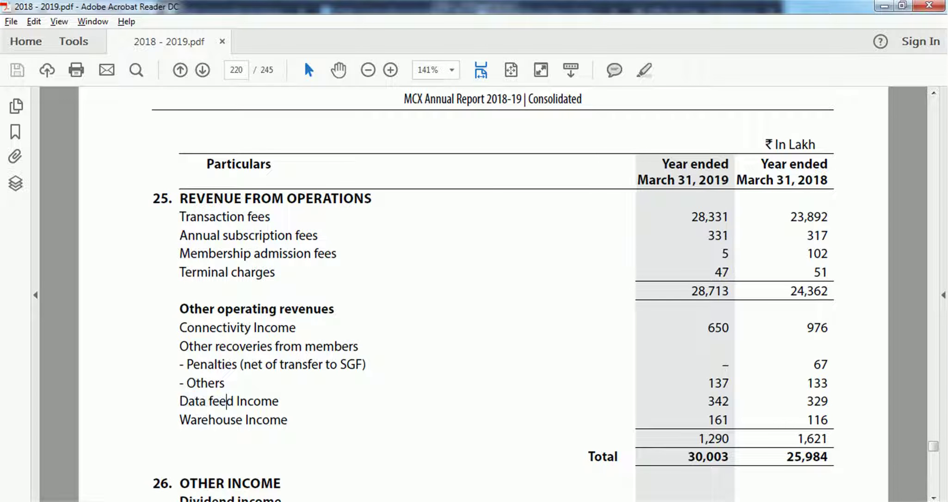
drag(730, 401, 716, 402)
click(722, 402)
Return to the Excel workbook and check the March 2020 total revenue on the Balance Sheet worksheet
key(alt+Tab)
click(79, 484)
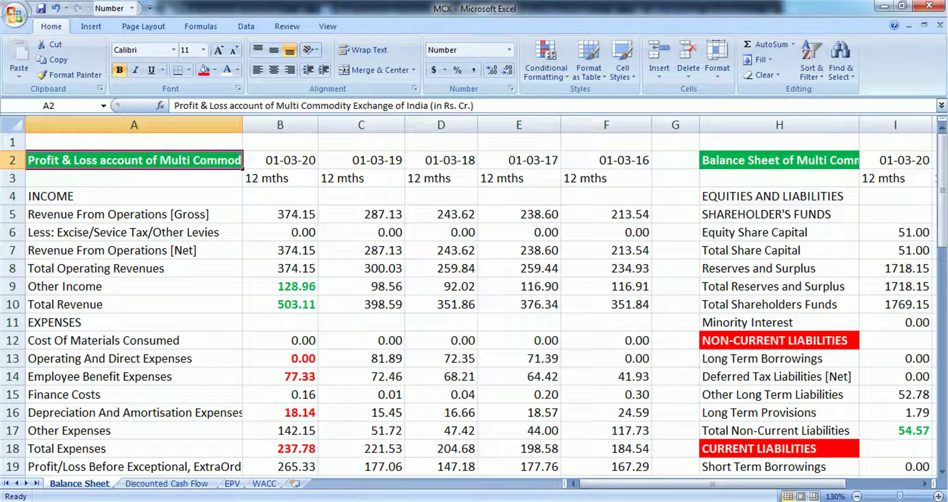
click(280, 305)
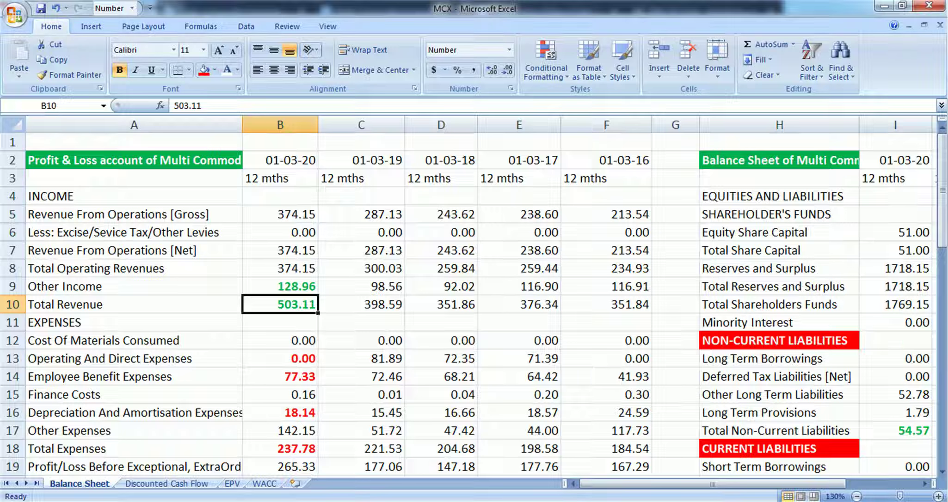
Review the Discounted Cash Flow worksheet down to free cash flow and inspect the 2016 changes in working capital formula
key(ctrl+Page_Down)
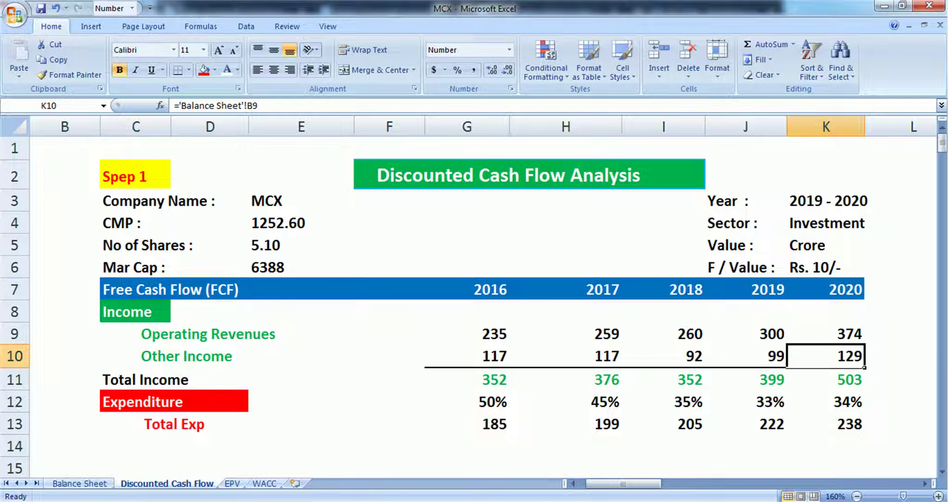
scroll(472, 301, down, 4)
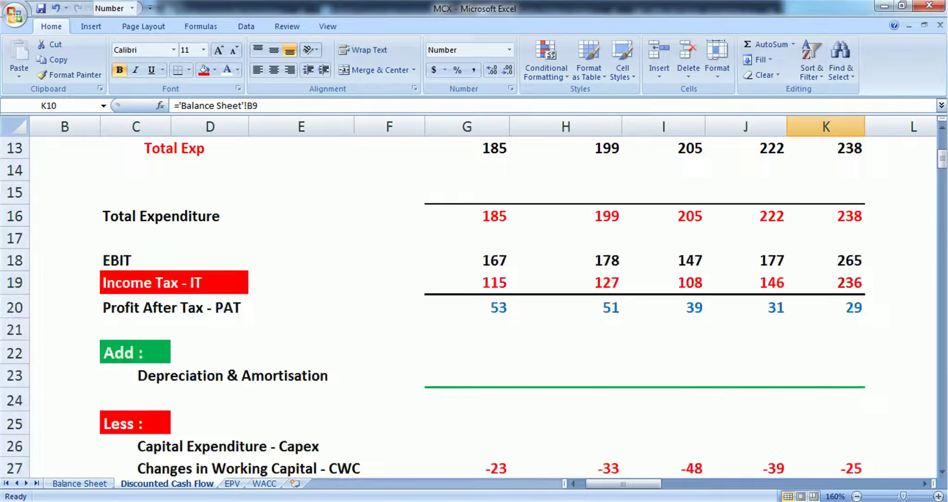
scroll(472, 301, down, 3)
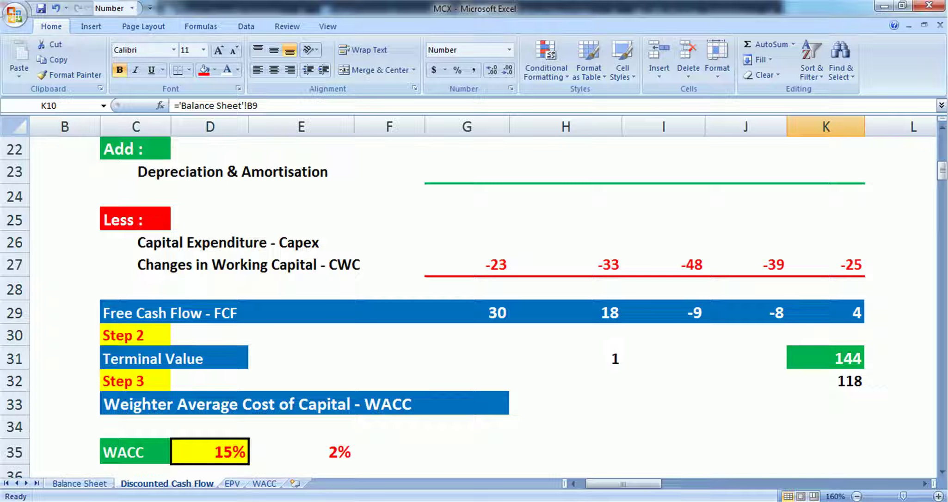
click(467, 265)
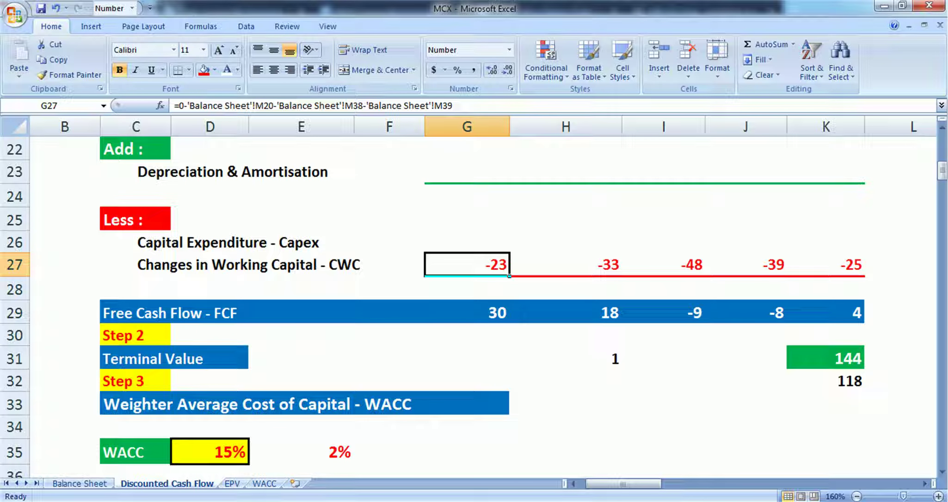
Look up the March 2020 trade receivables among the current assets on the Balance Sheet worksheet
key(ctrl+Page_Up)
scroll(472, 301, down, 4)
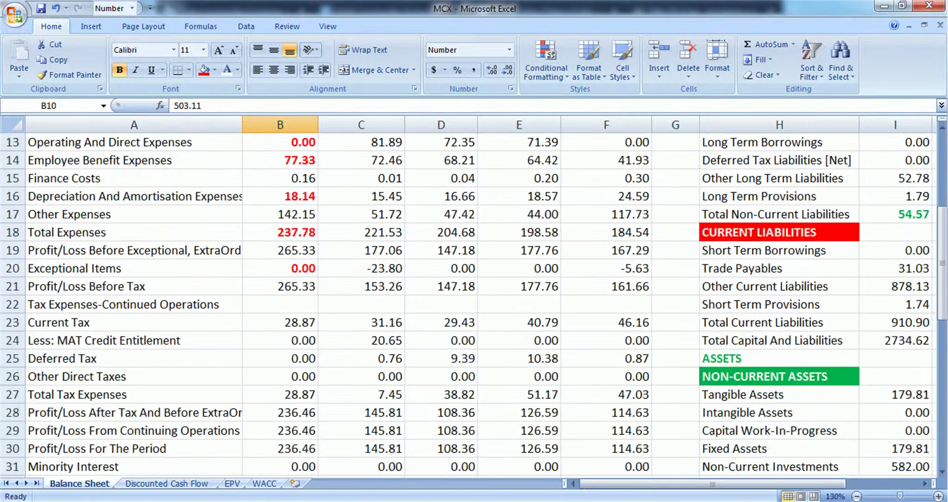
scroll(472, 301, down, 3)
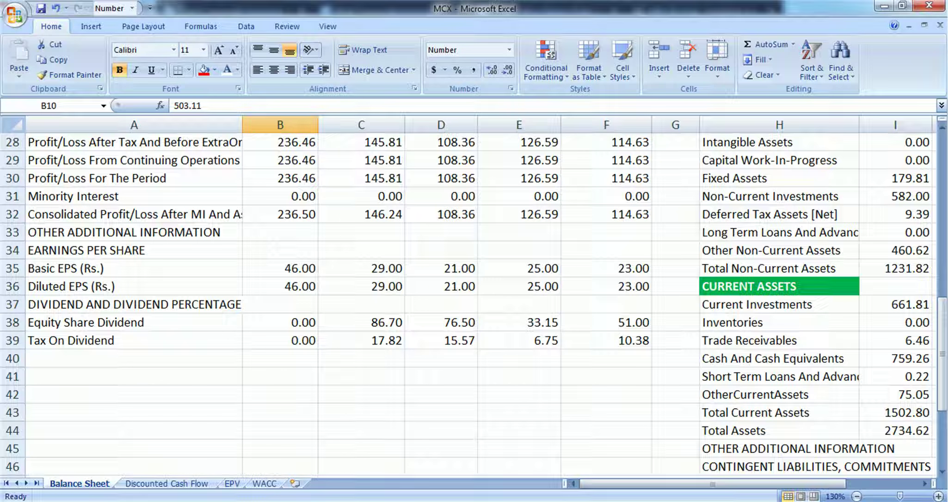
click(895, 341)
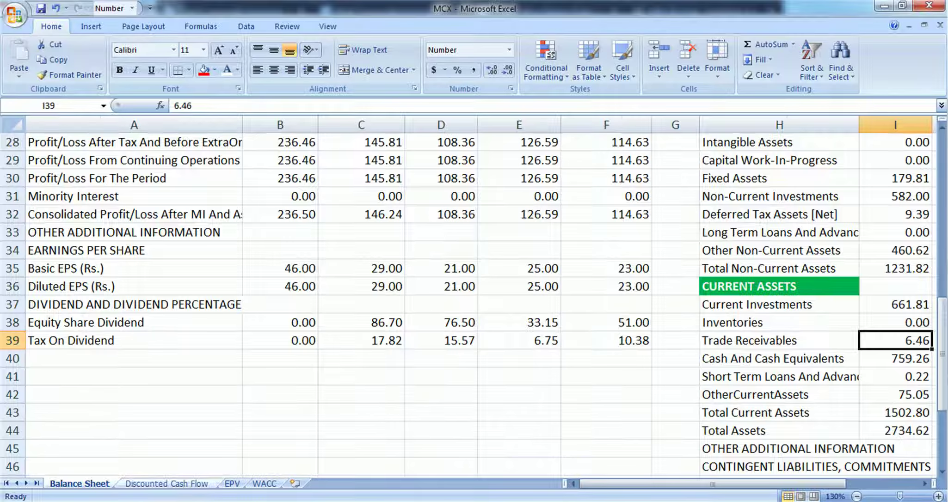
Inspect the 2016 free cash flow and working capital change, the terminal value and the WACC on the Discounted Cash Flow worksheet
click(166, 484)
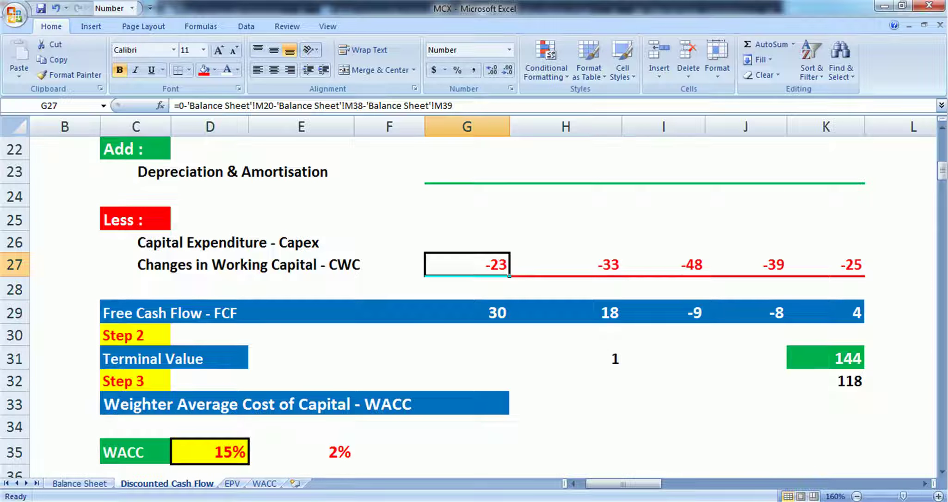
click(466, 313)
click(467, 264)
click(826, 359)
scroll(825, 359, down, 3)
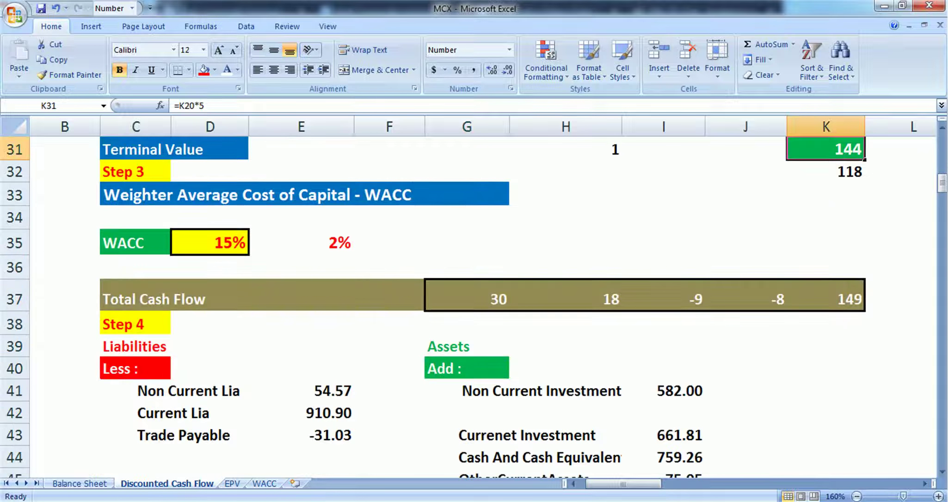
click(210, 243)
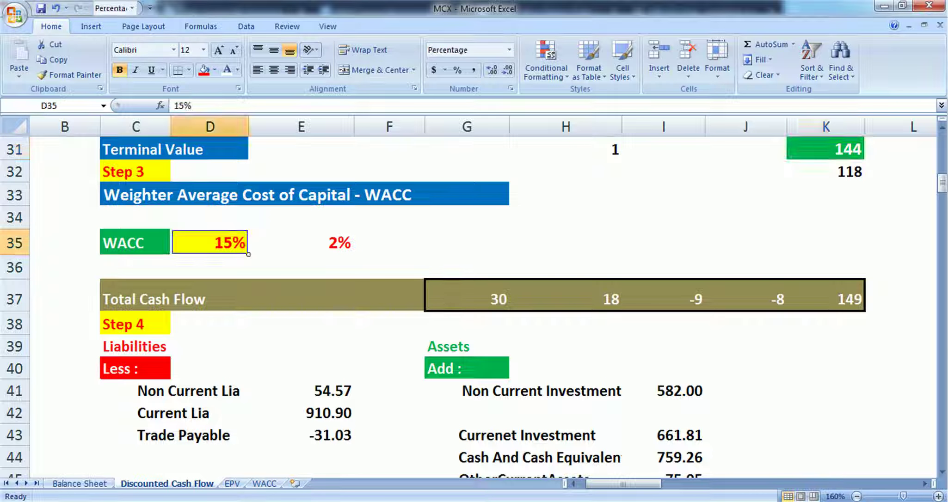
Inspect the assets-less-liabilities, Enterprise Value and NPV formulas on the Discounted Cash Flow worksheet
scroll(210, 243, down, 2)
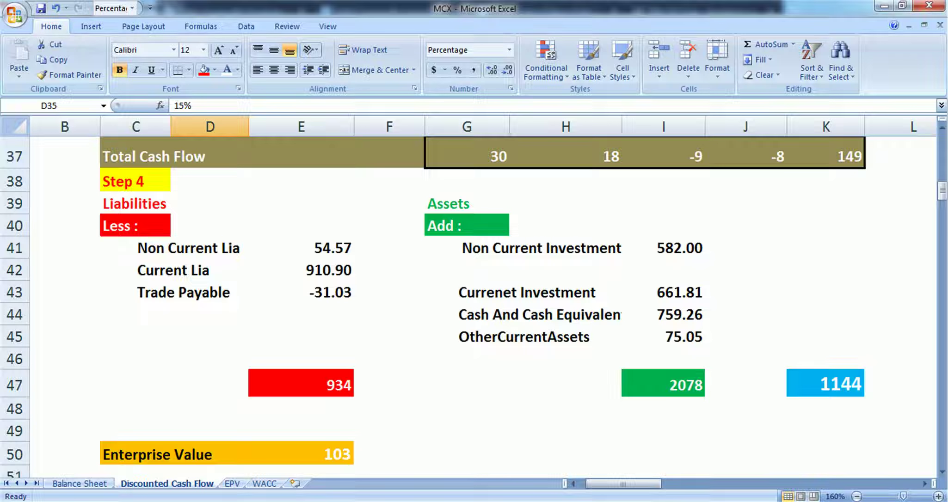
click(826, 384)
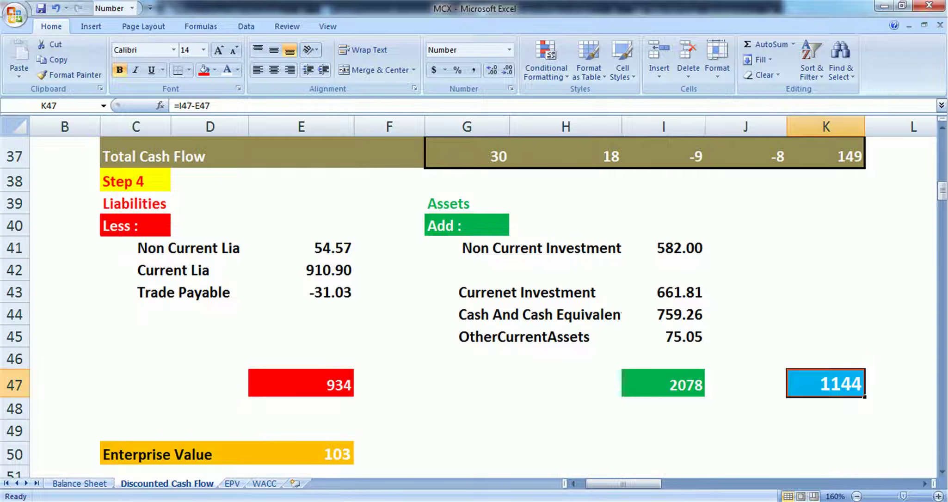
scroll(481, 301, down, 2)
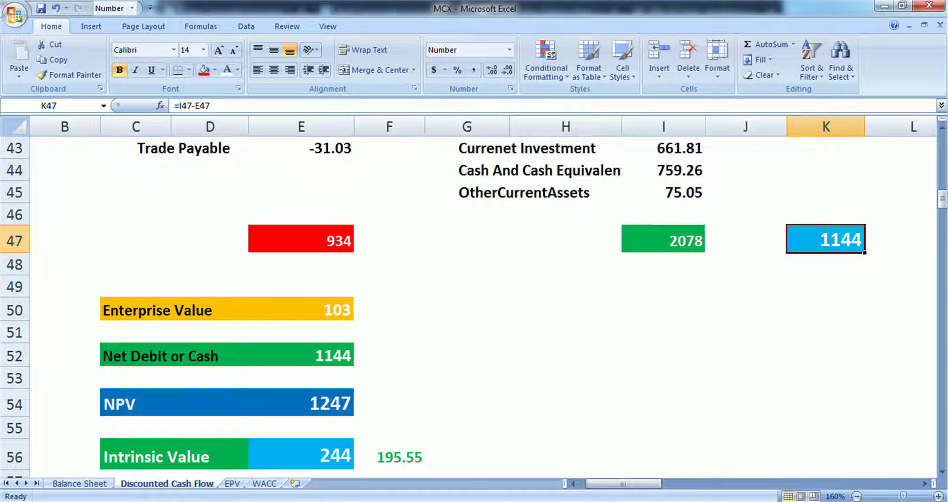
click(301, 309)
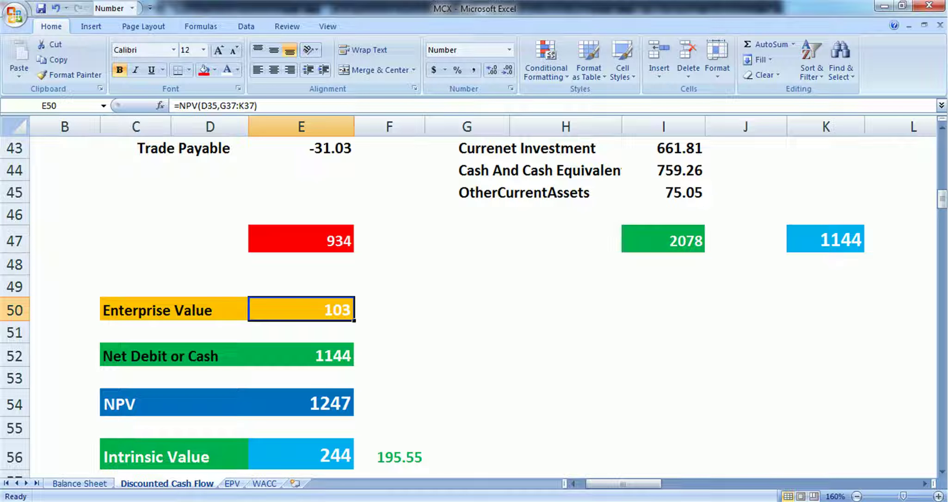
click(301, 403)
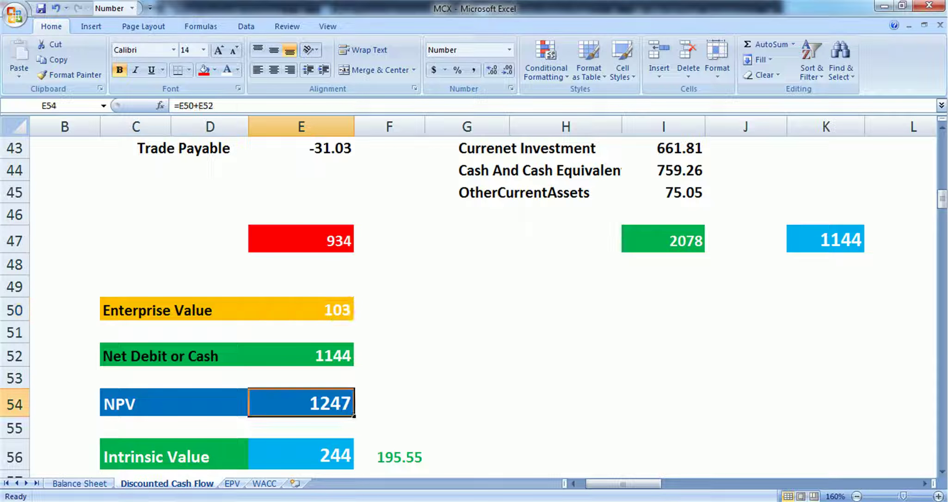
Inspect the Intrinsic Value formula, the adjacent green figure and the Discount formula on the Discounted Cash Flow worksheet
scroll(463, 301, up, 13)
scroll(462, 301, down, 19)
scroll(483, 307, up, 10)
scroll(484, 307, down, 7)
click(301, 248)
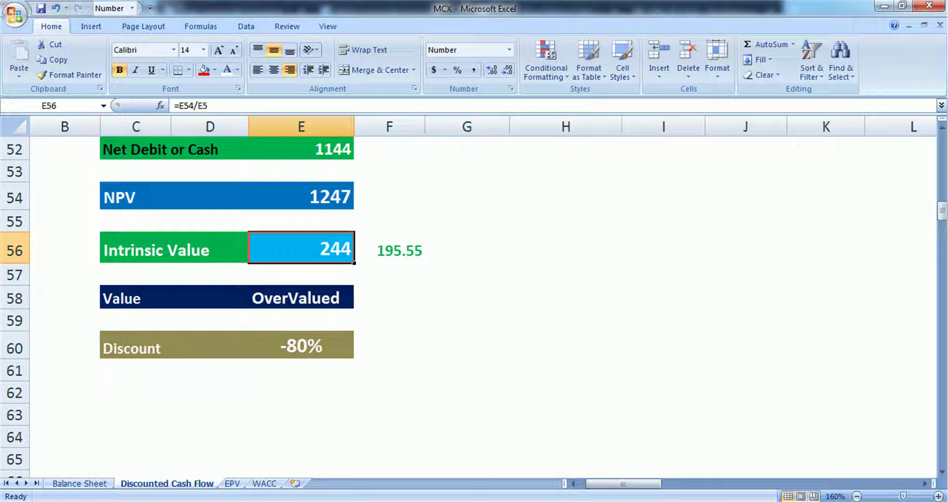
click(389, 248)
click(301, 345)
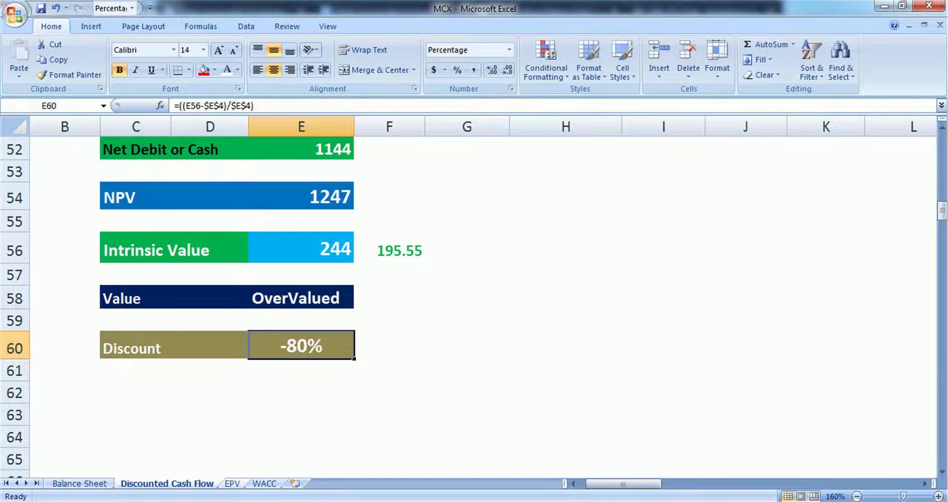
Open the EPV worksheet and inspect the Distribution Cash Flow formula in K22
key(ctrl+Page_Down)
key(ctrl+Page_Up)
key(ctrl+Page_Down)
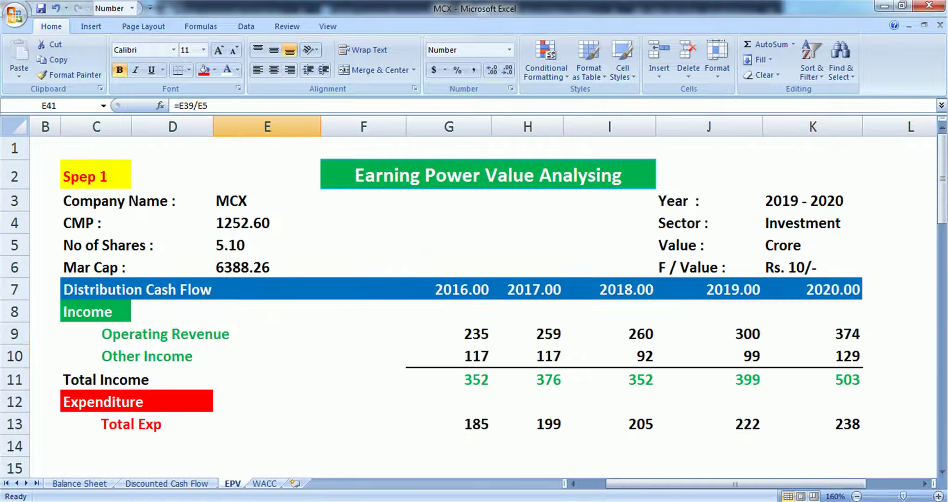
scroll(463, 300, down, 4)
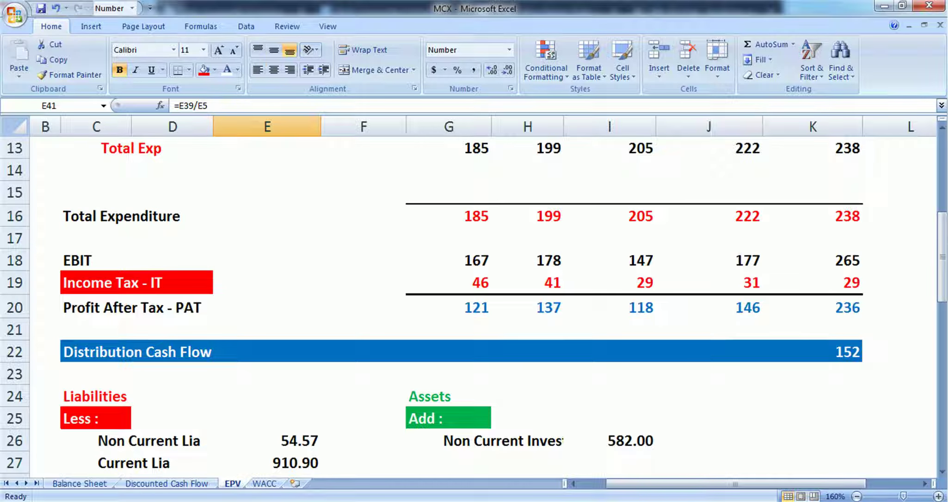
click(812, 352)
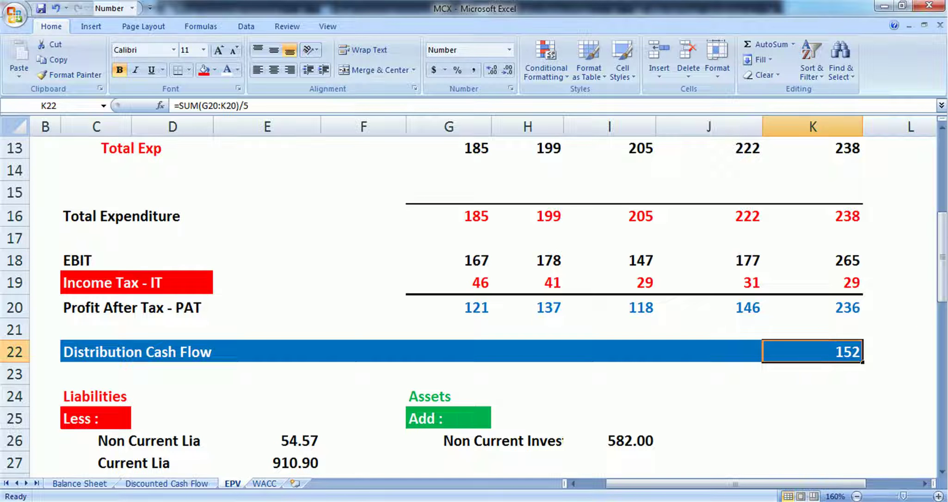
Examine the assets-less-liabilities figure, the Growth Rate and the Enterprises Value formula on the EPV worksheet
scroll(462, 301, down, 2)
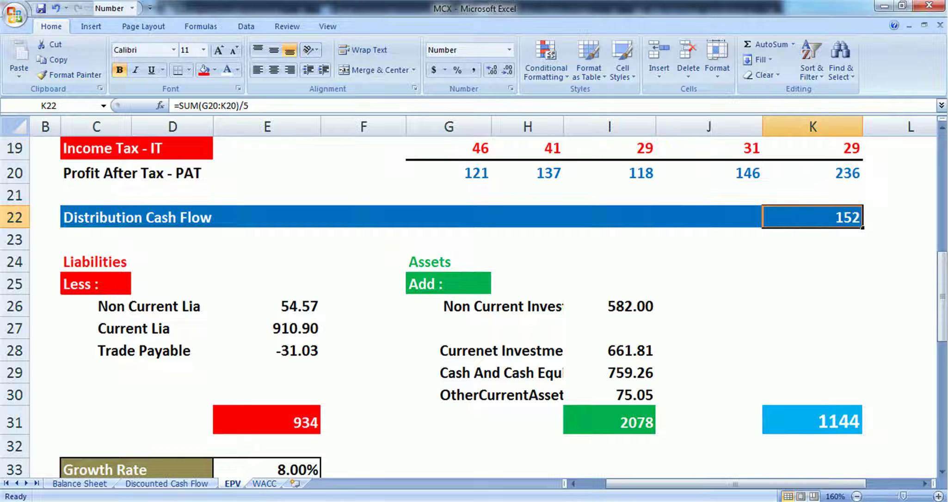
scroll(462, 300, down, 1)
click(812, 352)
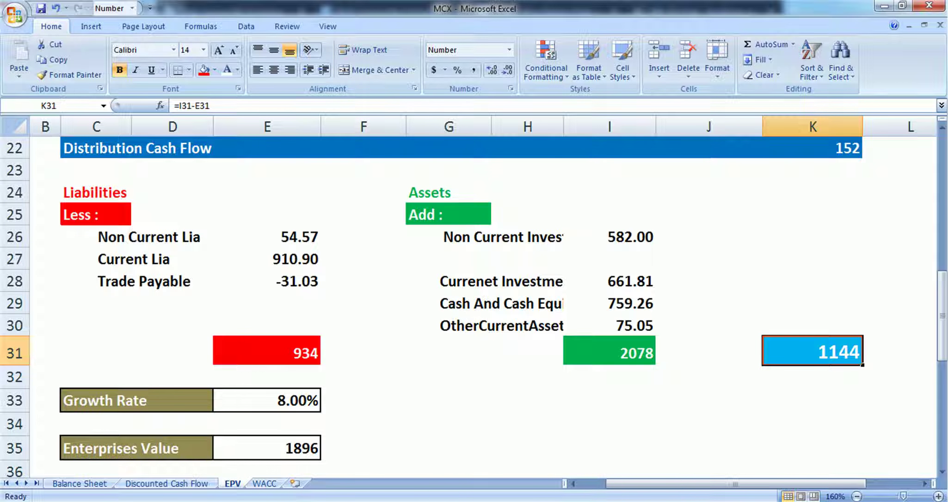
scroll(463, 300, down, 1)
click(266, 334)
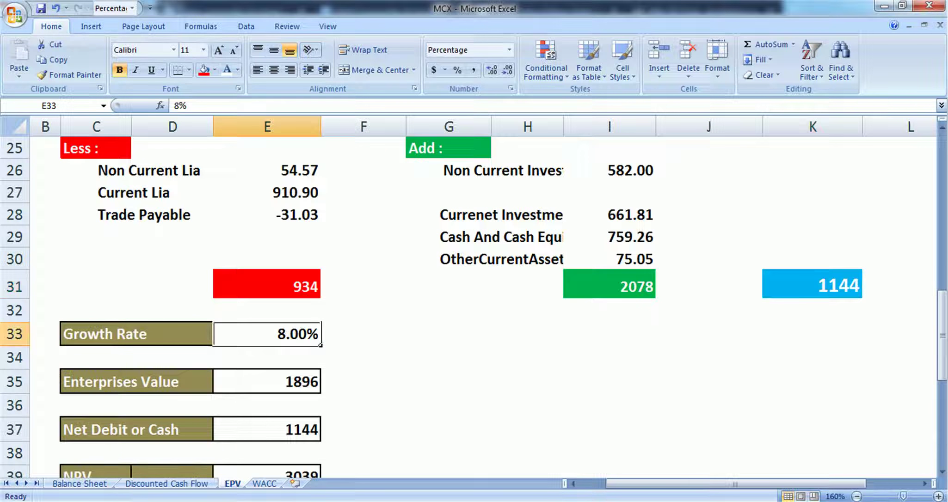
click(266, 382)
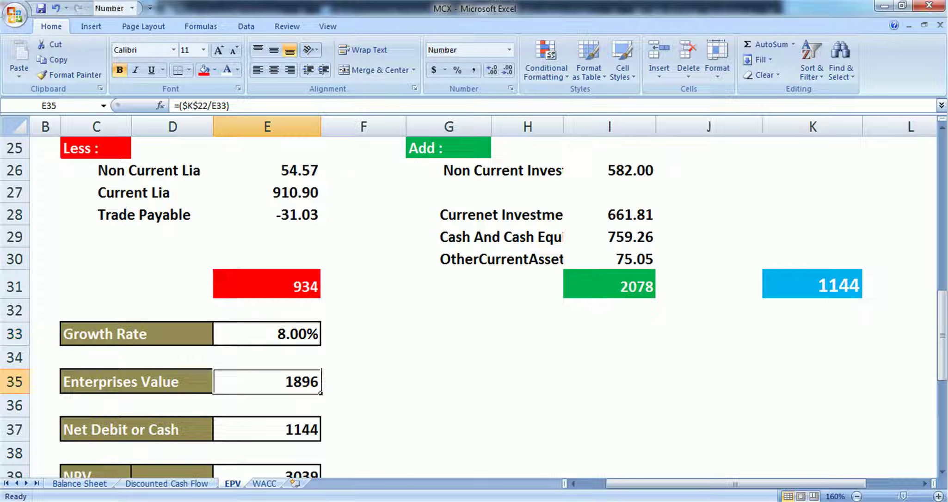
Inspect the NPV and Intrinsic Value formulas, the adjacent F41 formula, and the Value and Discount rows on the EPV worksheet
scroll(481, 305, down, 2)
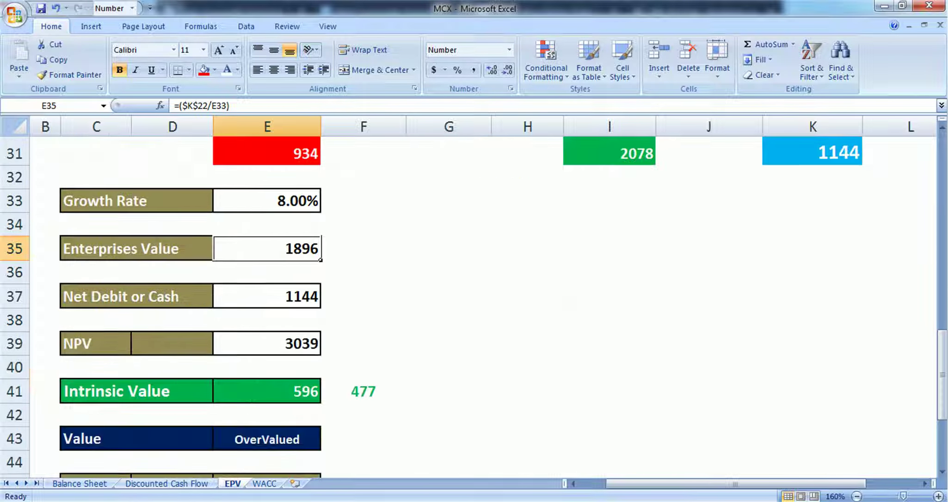
click(267, 344)
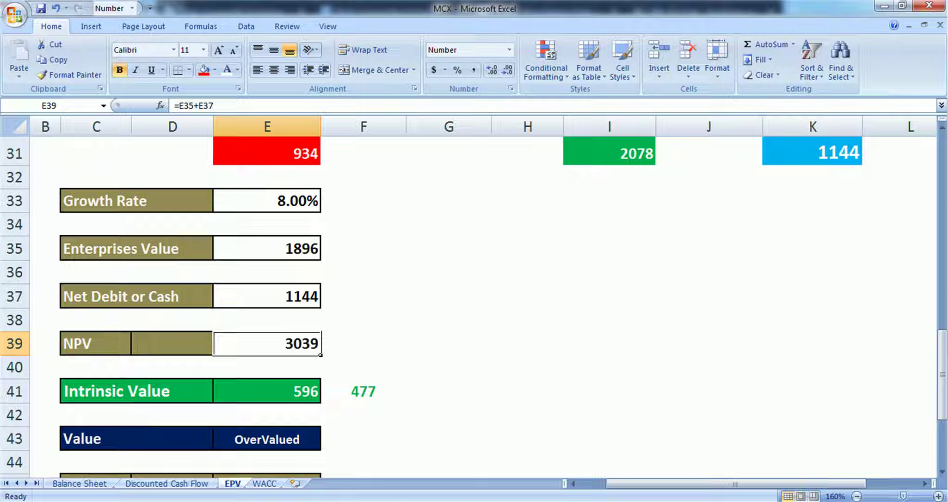
click(266, 392)
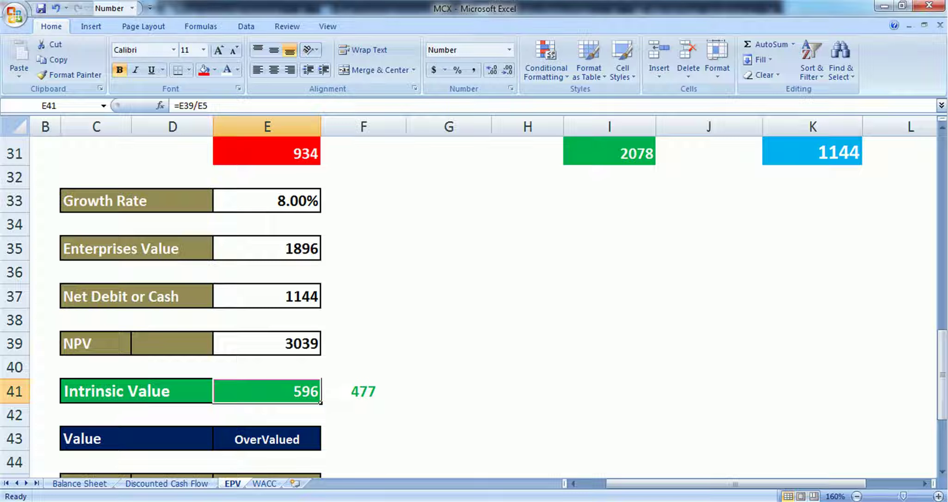
click(363, 392)
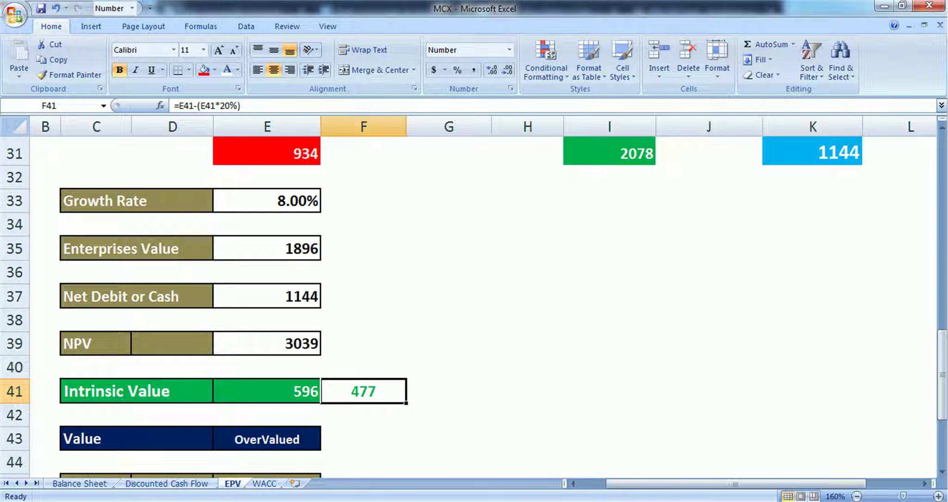
scroll(481, 301, down, 1)
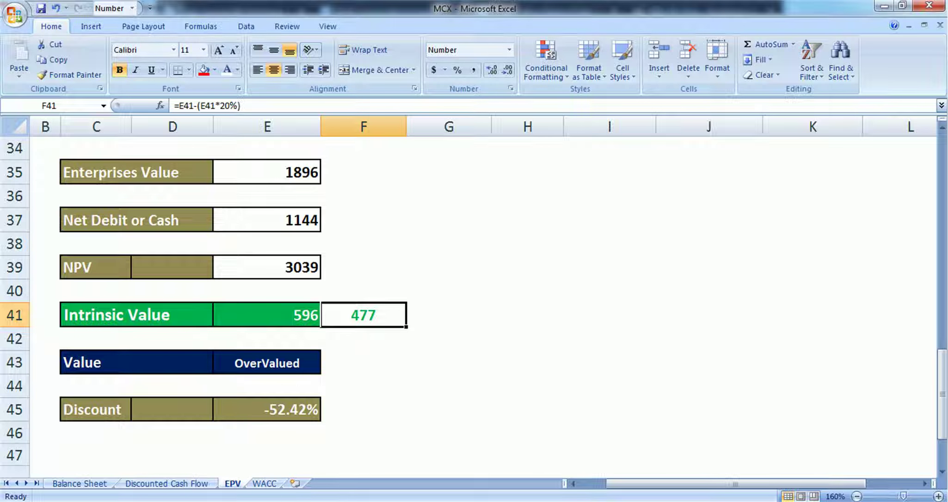
Inspect the Discount and Intrinsic Value formulas and the CMP cell E4 on the EPV worksheet
click(267, 410)
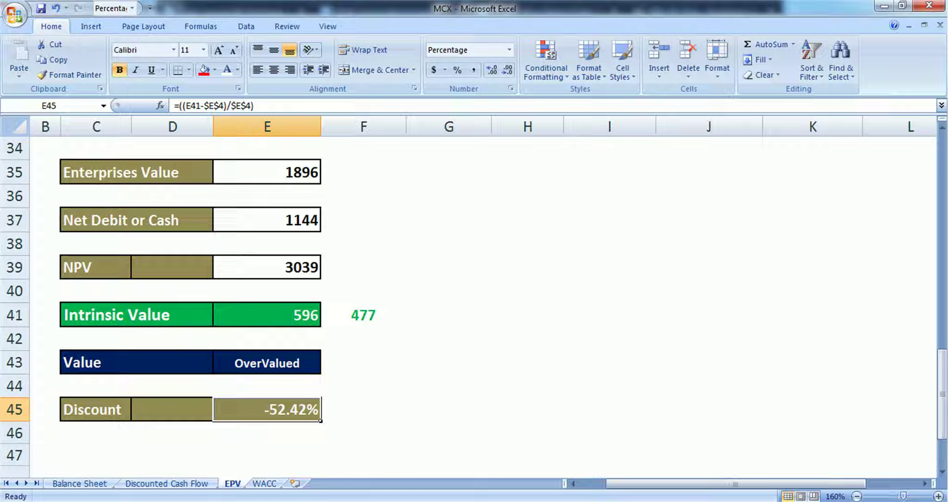
click(267, 316)
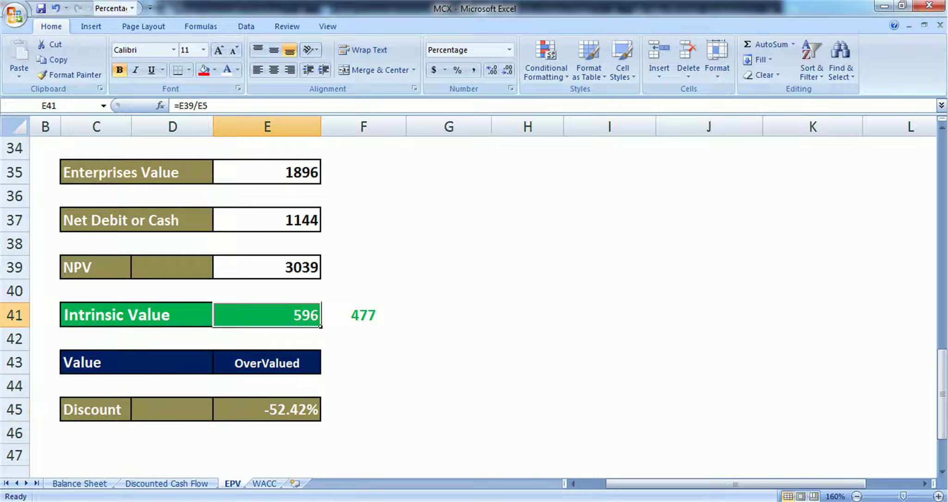
scroll(463, 301, up, 11)
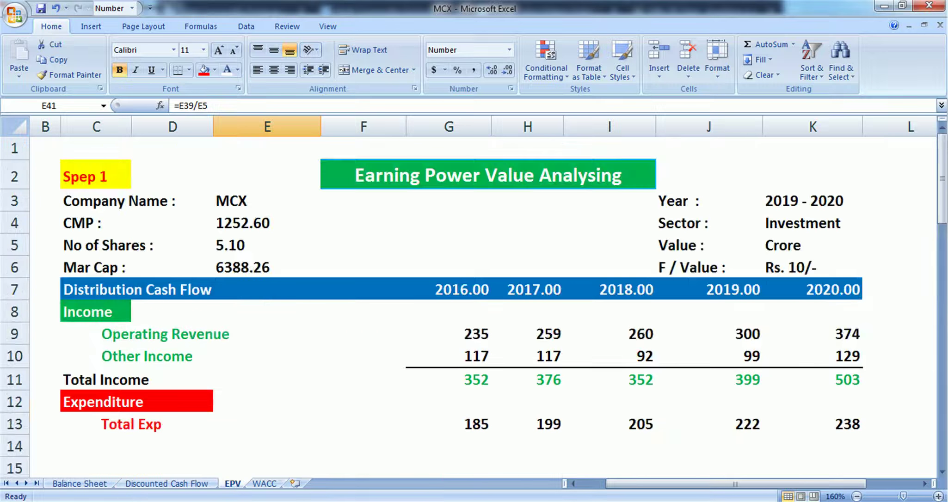
click(267, 223)
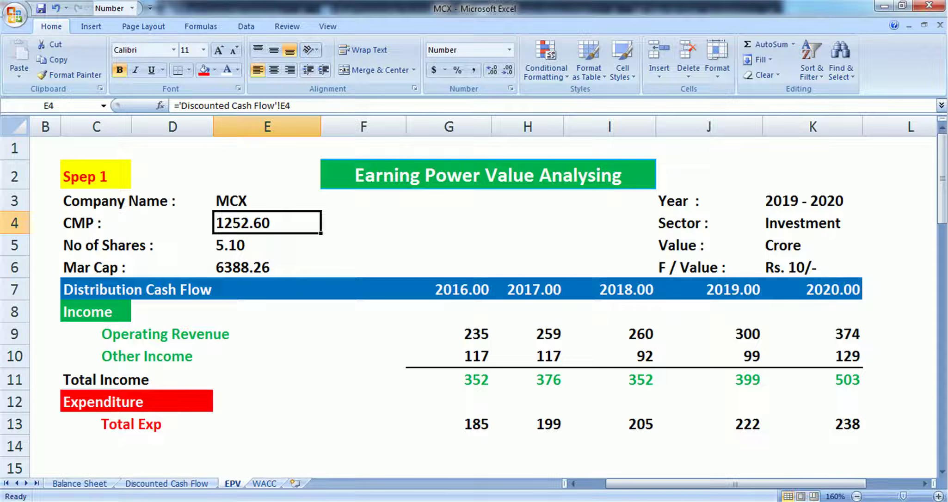
scroll(476, 306, down, 11)
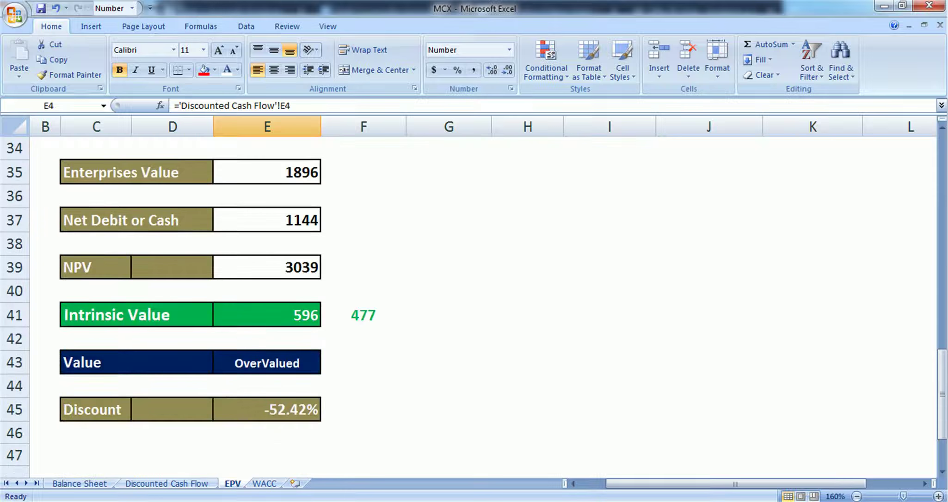
Switch to AmiBroker and examine the MCX daily chart with its monthly Camarilla levels from February through June 2020
key(alt+Tab)
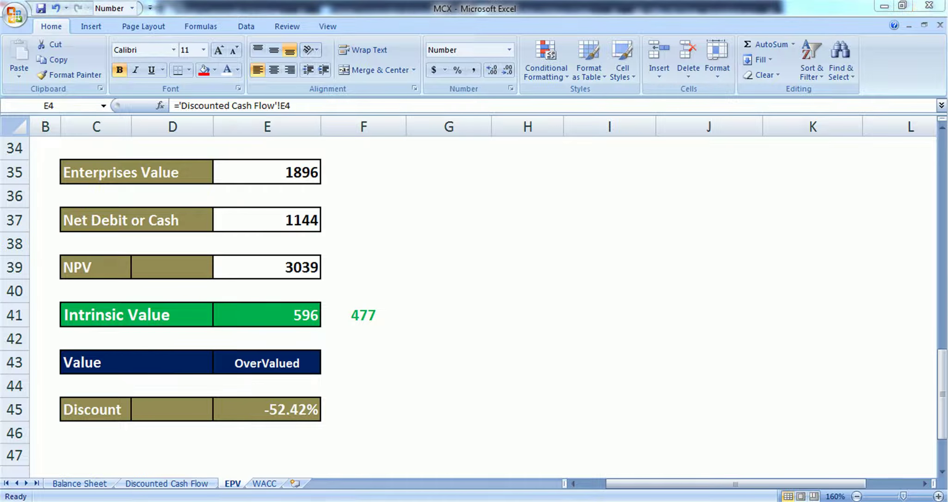
scroll(517, 311, up, 5)
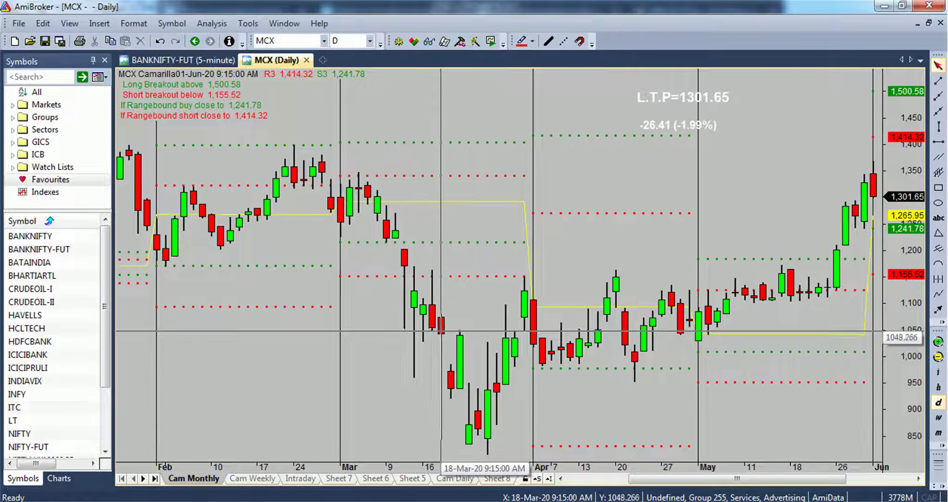
scroll(529, 355, down, 5)
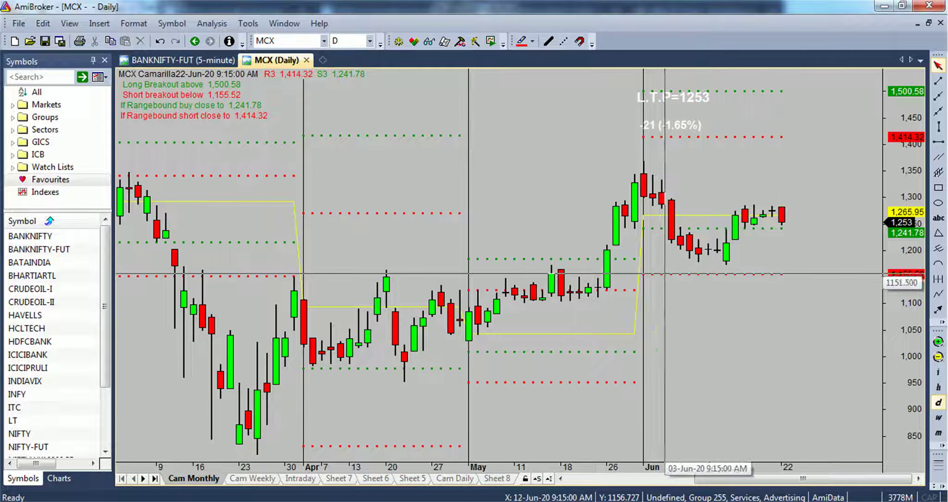
Switch to the Investing.com MCX chart and draw a rising trend line beneath the lows from 2020-03-17 to about 1310.92 on 2020-07-09
key(alt+Tab)
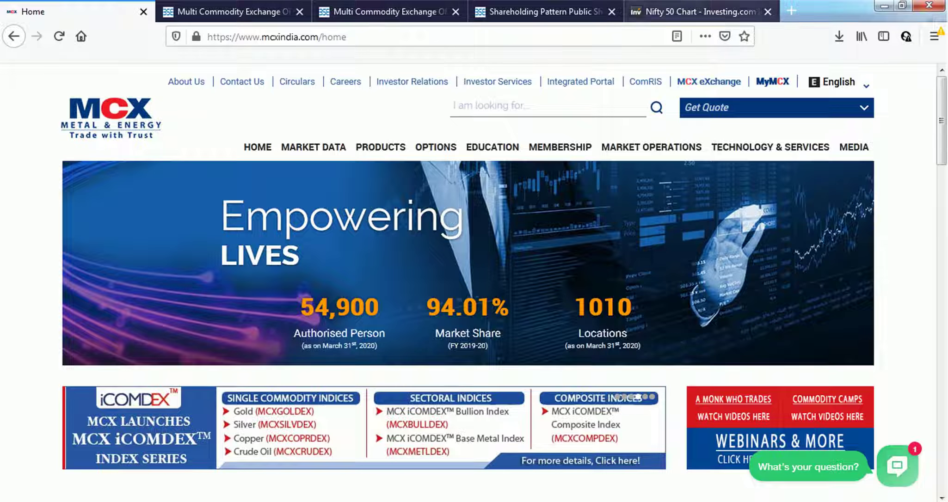
click(696, 12)
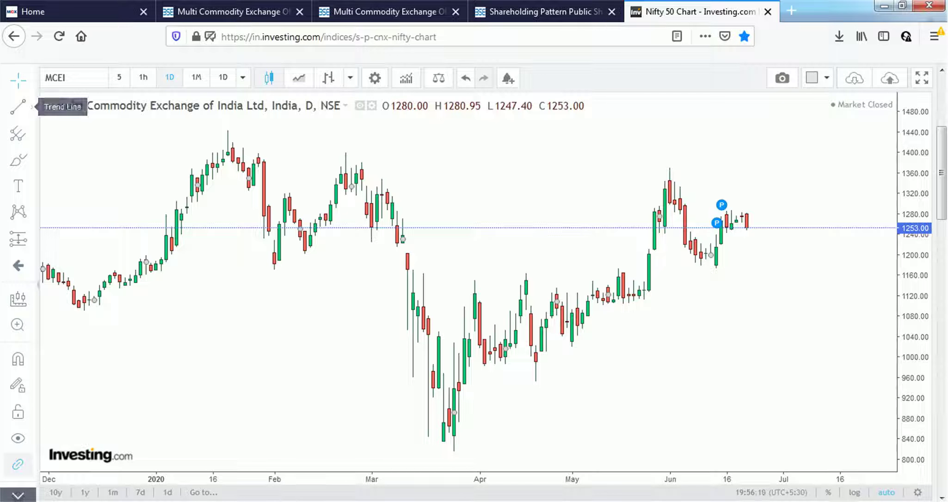
click(18, 106)
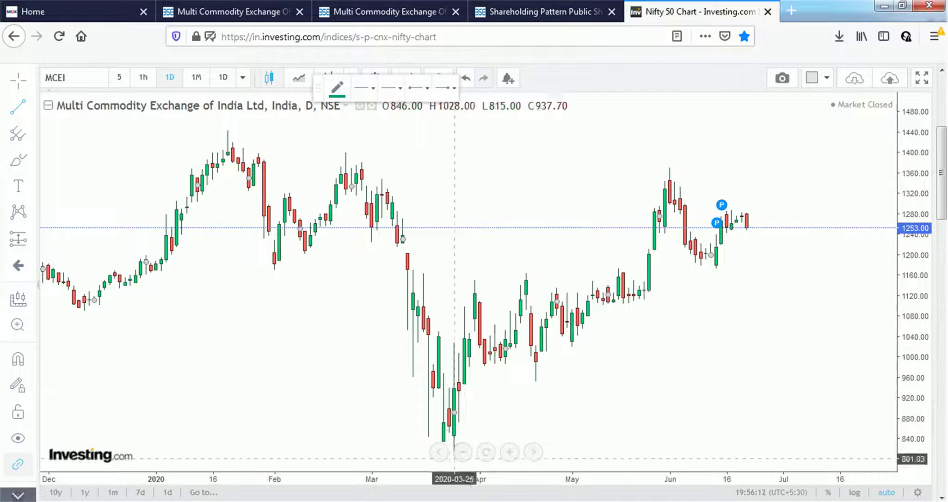
click(449, 452)
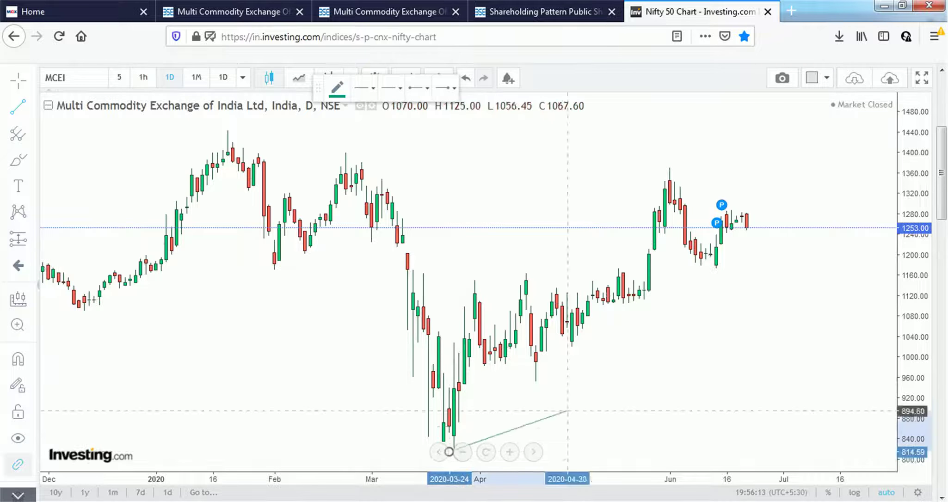
click(813, 198)
drag(449, 452, 423, 470)
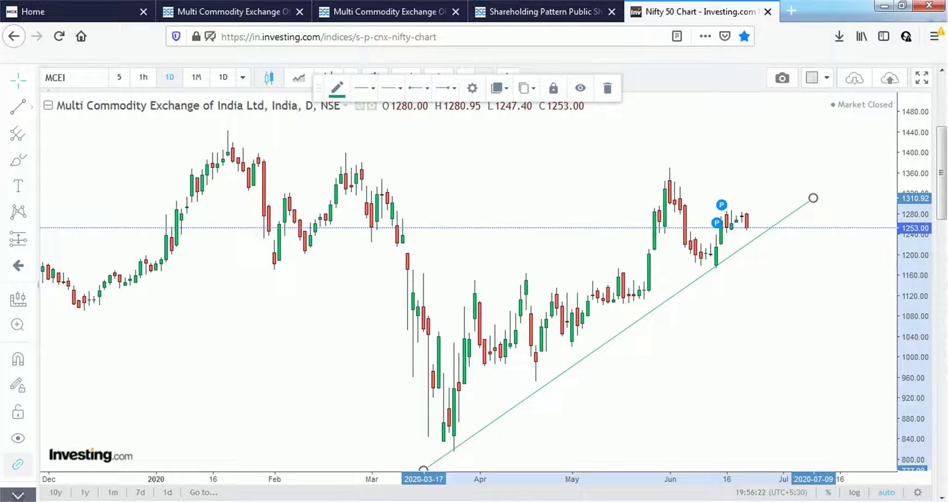
Draw a trend line across the upper highs from about 1424.83 on 2019-12-17 to about 1358 on 2020-07-10
click(670, 170)
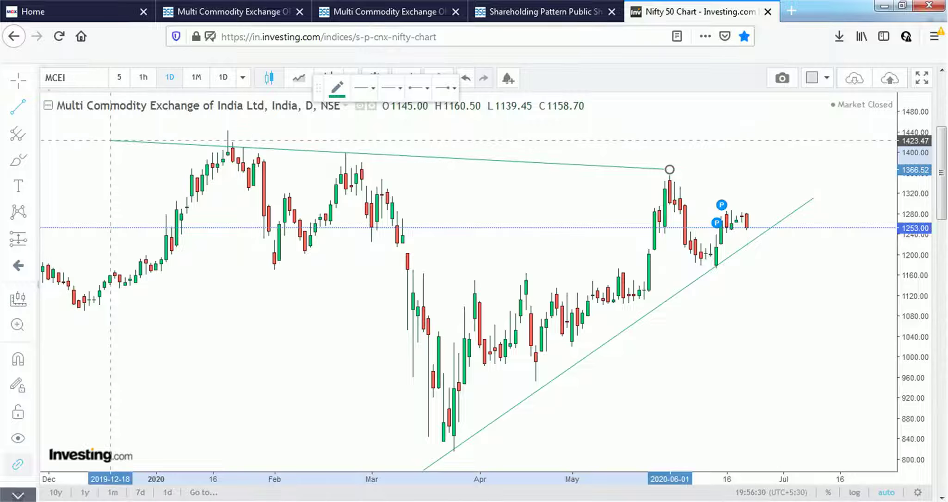
click(104, 140)
drag(670, 171, 820, 174)
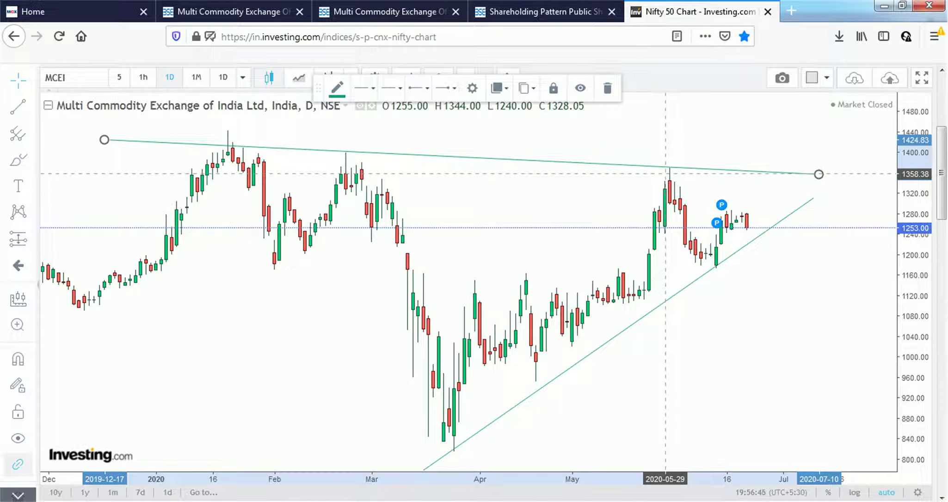
Re-anchor the upper trend line along the January and February highs, from about 1477.72 on 2019-12-31 to about 1211.92 on 2020-07-02
drag(818, 174, 443, 188)
drag(104, 140, 151, 112)
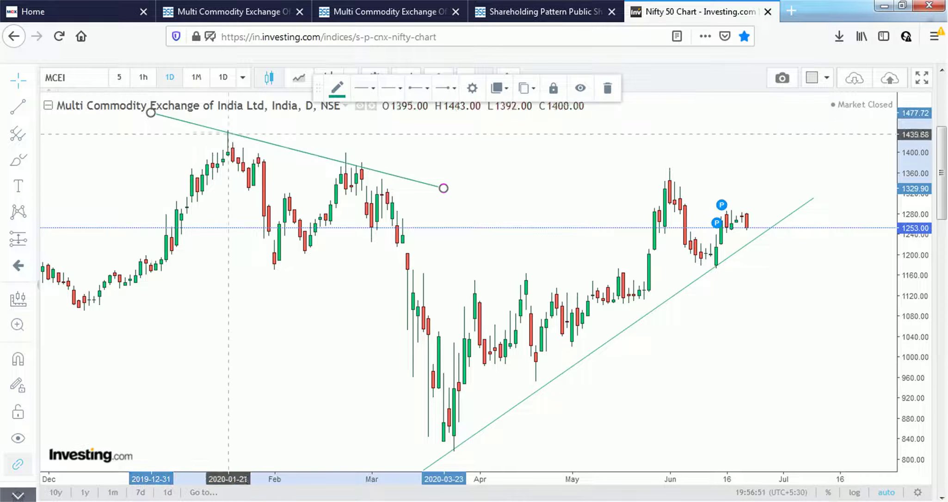
drag(443, 188, 788, 249)
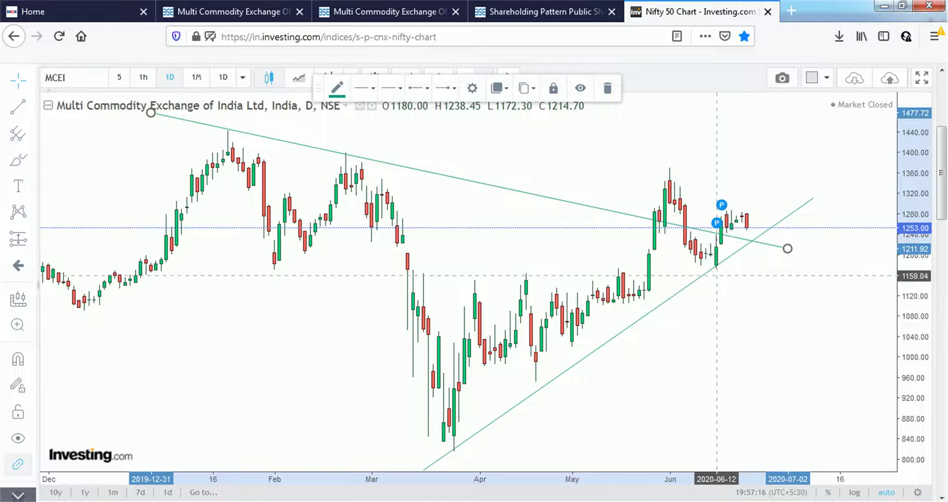
Examine MCX's daily price action around both trend lines, including the period back to August 2019
mouse_move(720, 207)
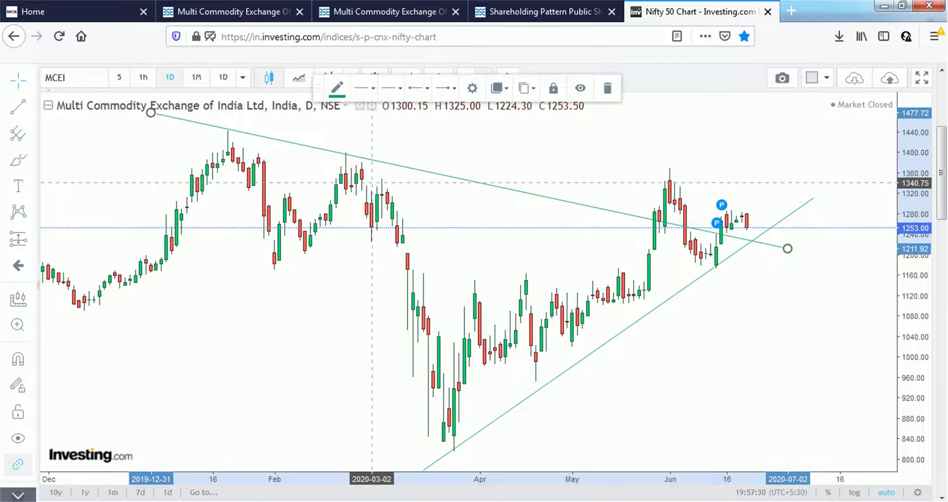
scroll(384, 185, down, 3)
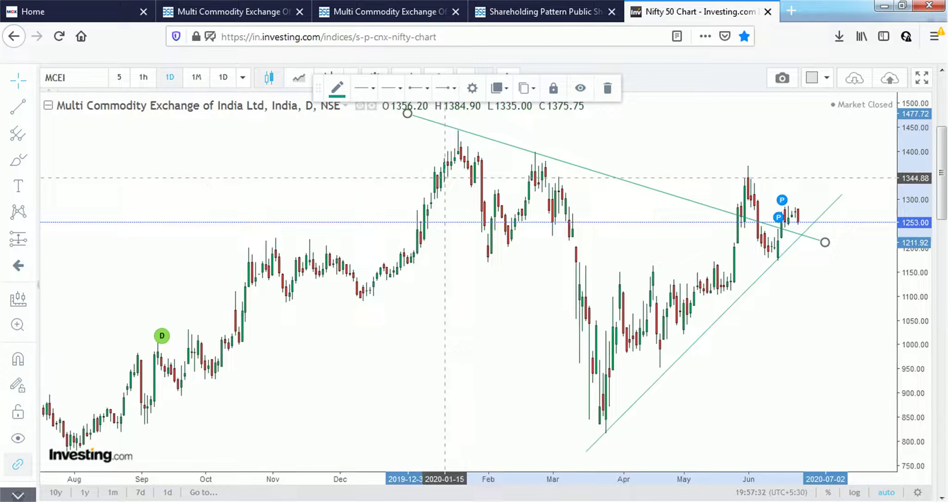
scroll(556, 173, down, 1)
scroll(585, 171, up, 4)
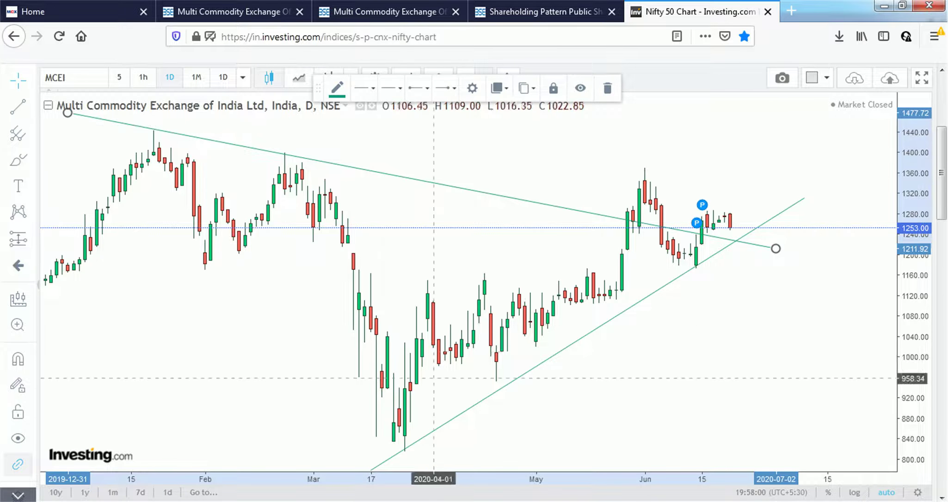
Switch back to the Excel workbook and recheck the Intrinsic Value formula and the adjacent F41 formula on the EPV worksheet
key(alt+Tab)
scroll(483, 307, up, 1)
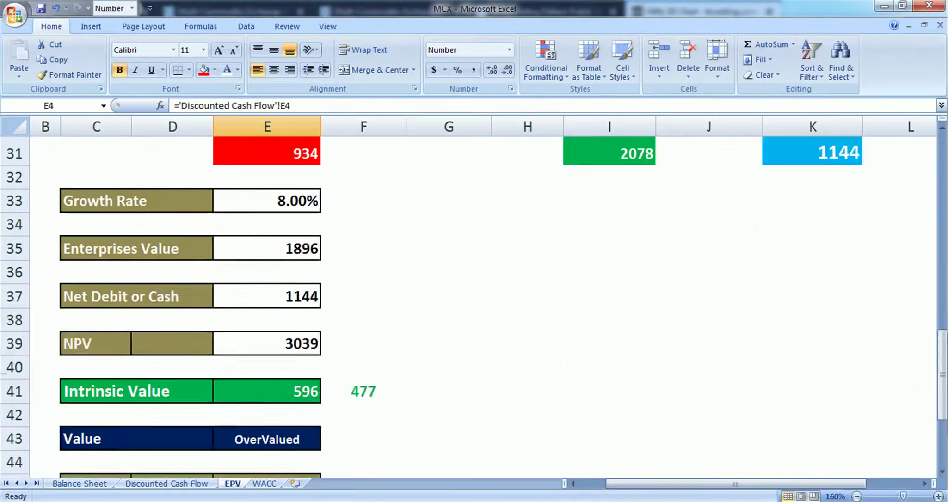
click(267, 391)
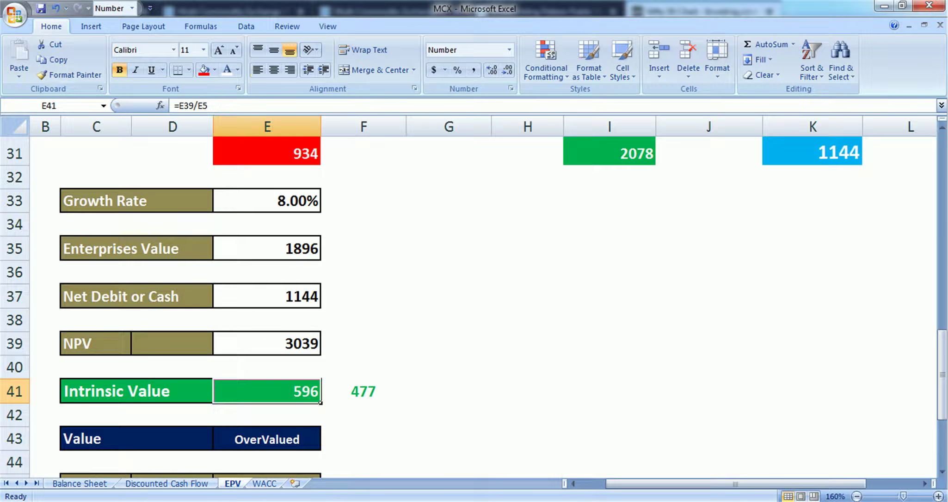
click(363, 391)
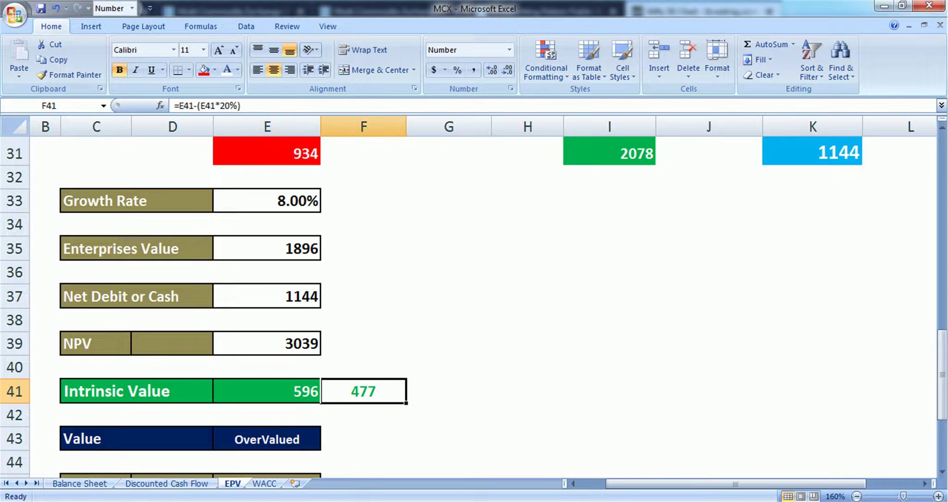